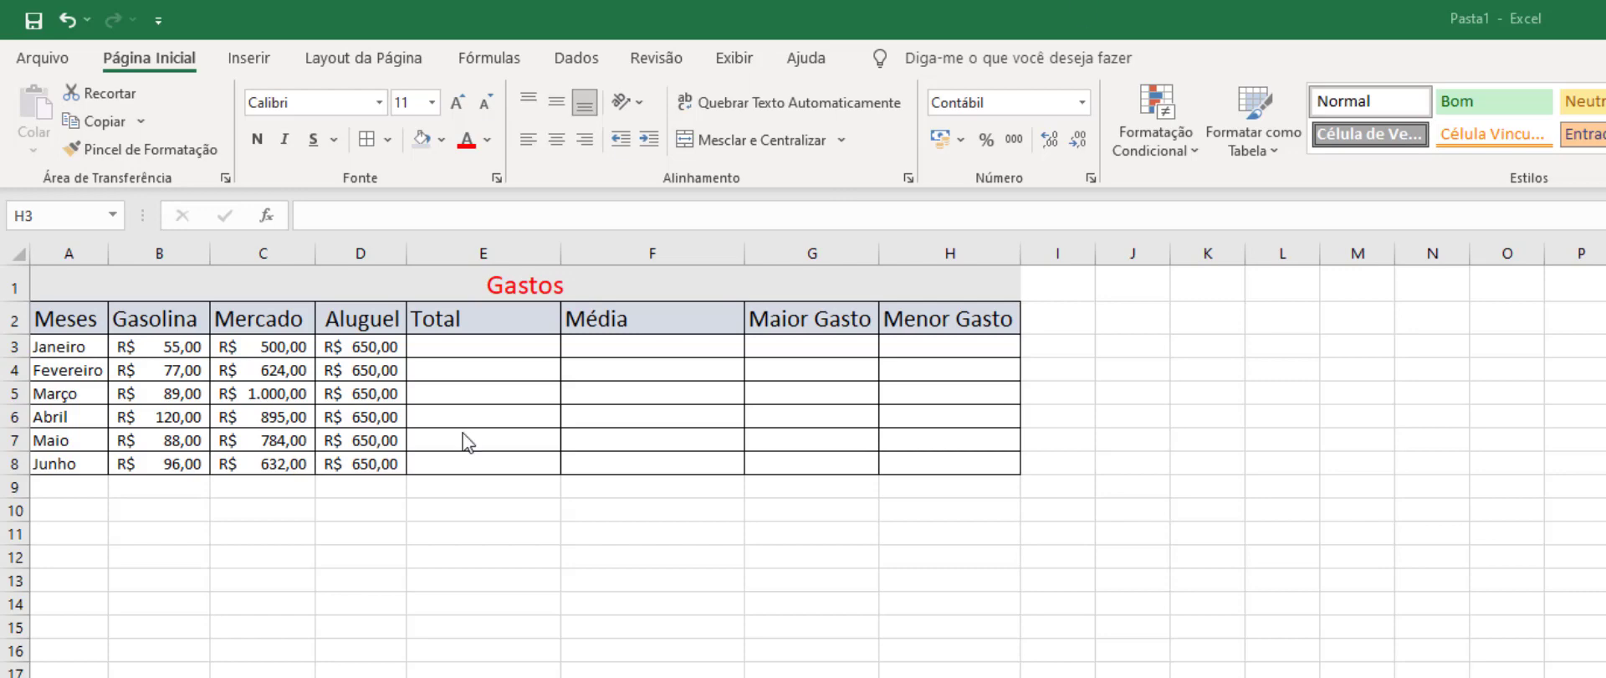
- Widen column G and auto-fit column H so the Maior Gasto and Menor Gasto headings show fully
ctrl+scroll(792, 606, up, 1)
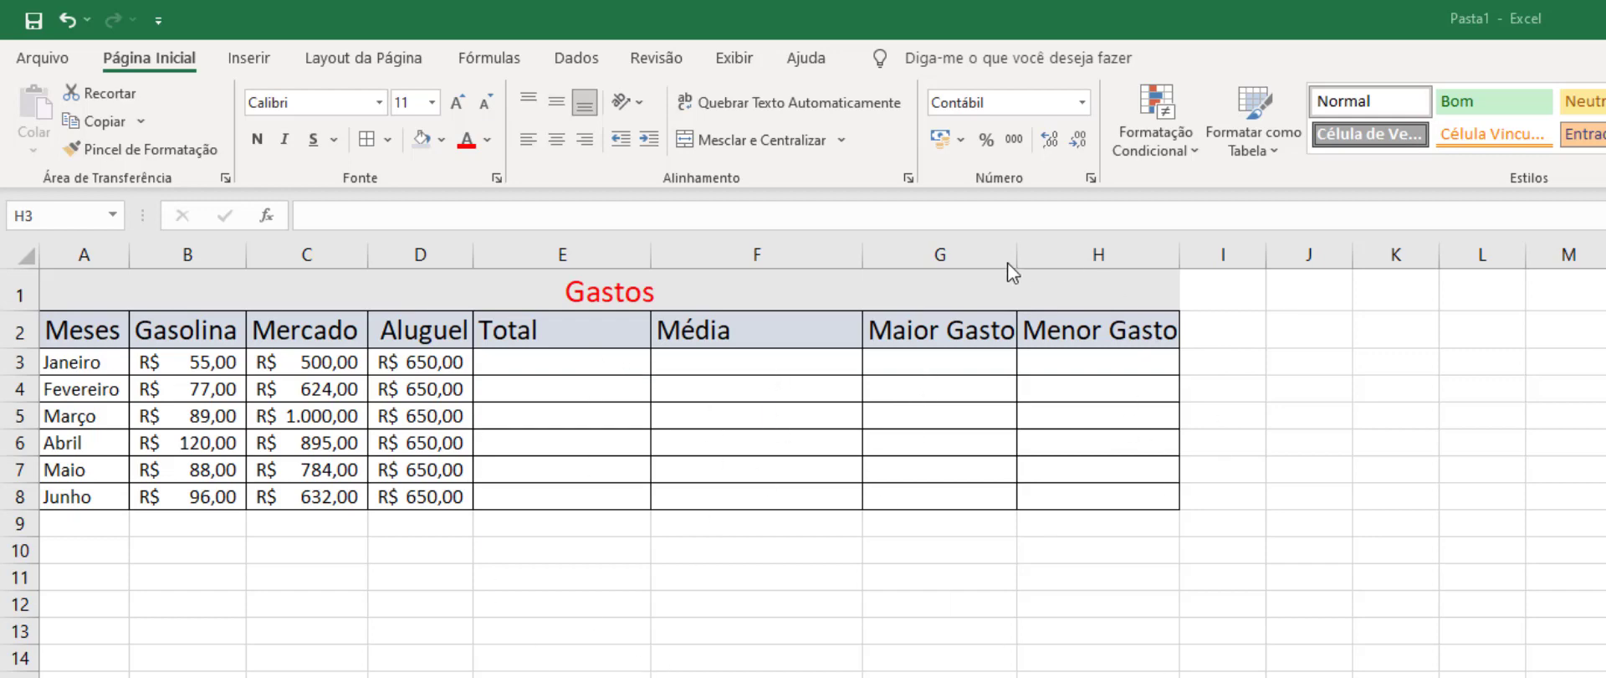
key(shift+Down)
key(shift+Down)
key(shift+Down)
drag(1016, 254, 1023, 254)
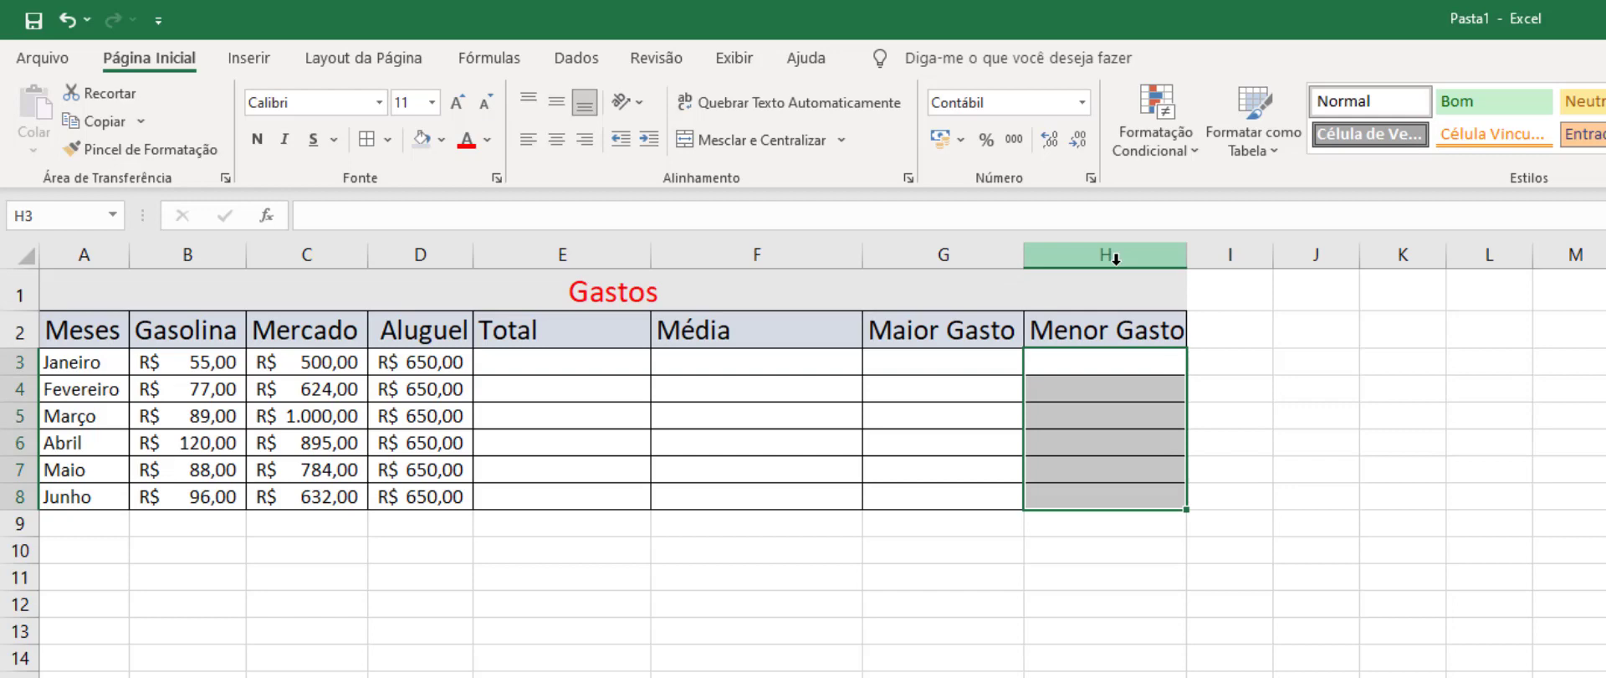
double_click(1177, 259)
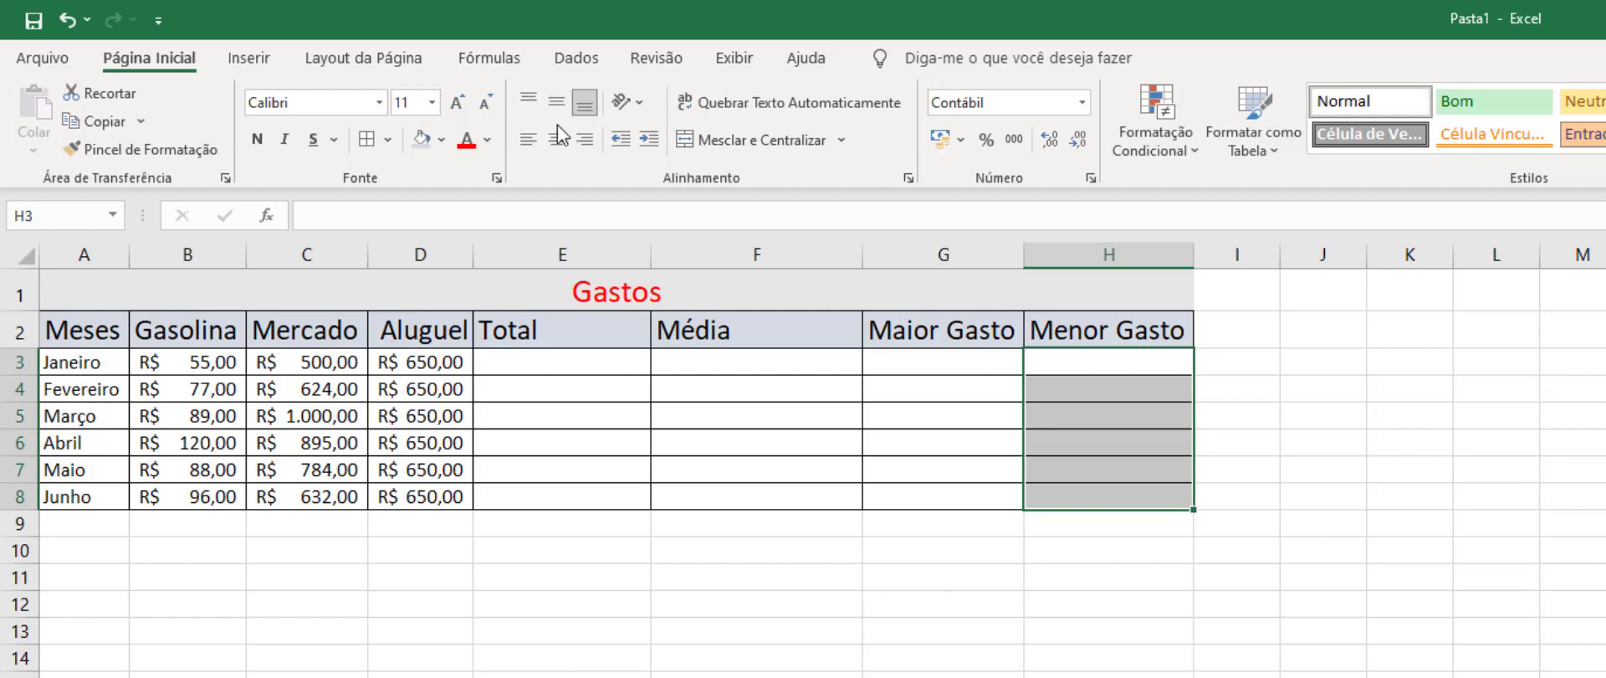
click(552, 368)
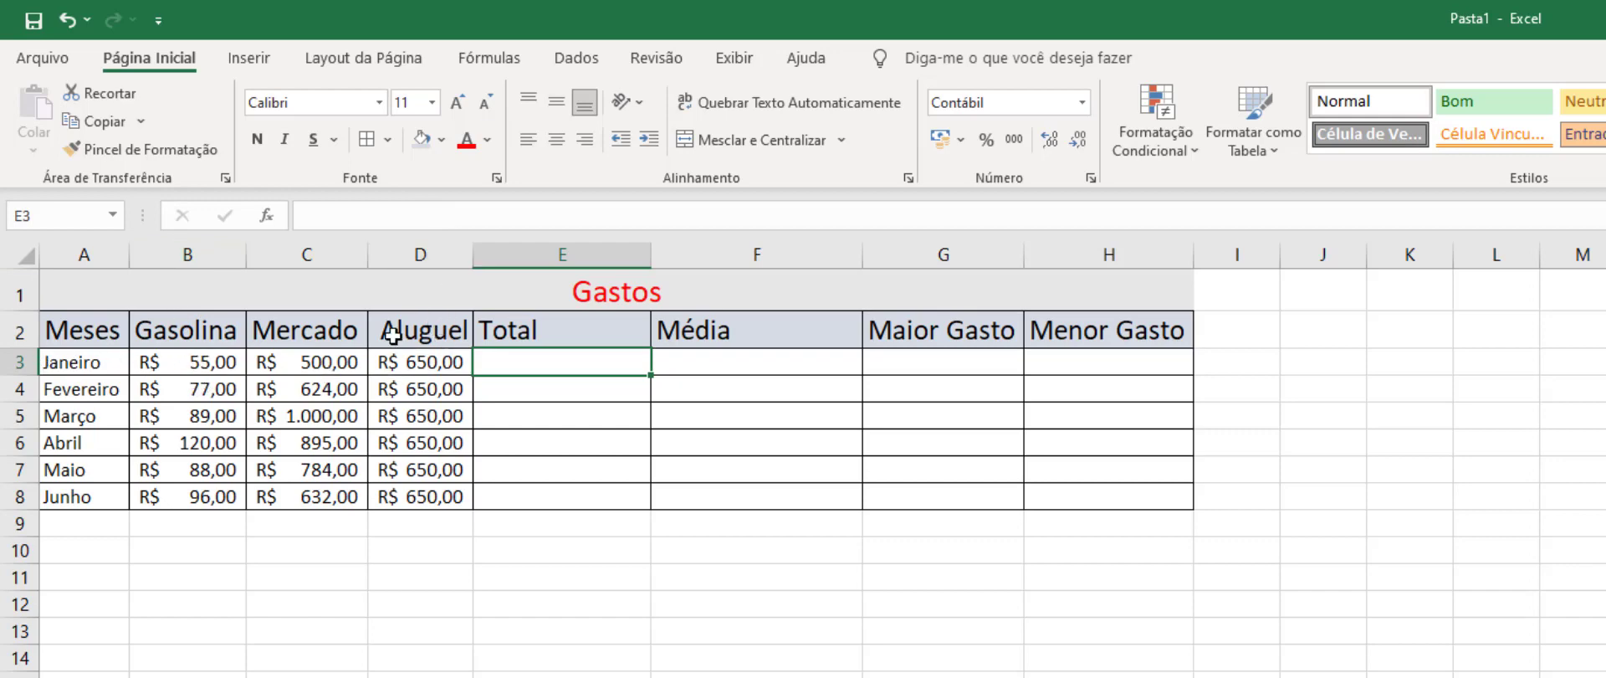
- Enter =SOMA(B3:D3) in E3 to total January's Gasolina, Mercado and Aluguel
click(348, 222)
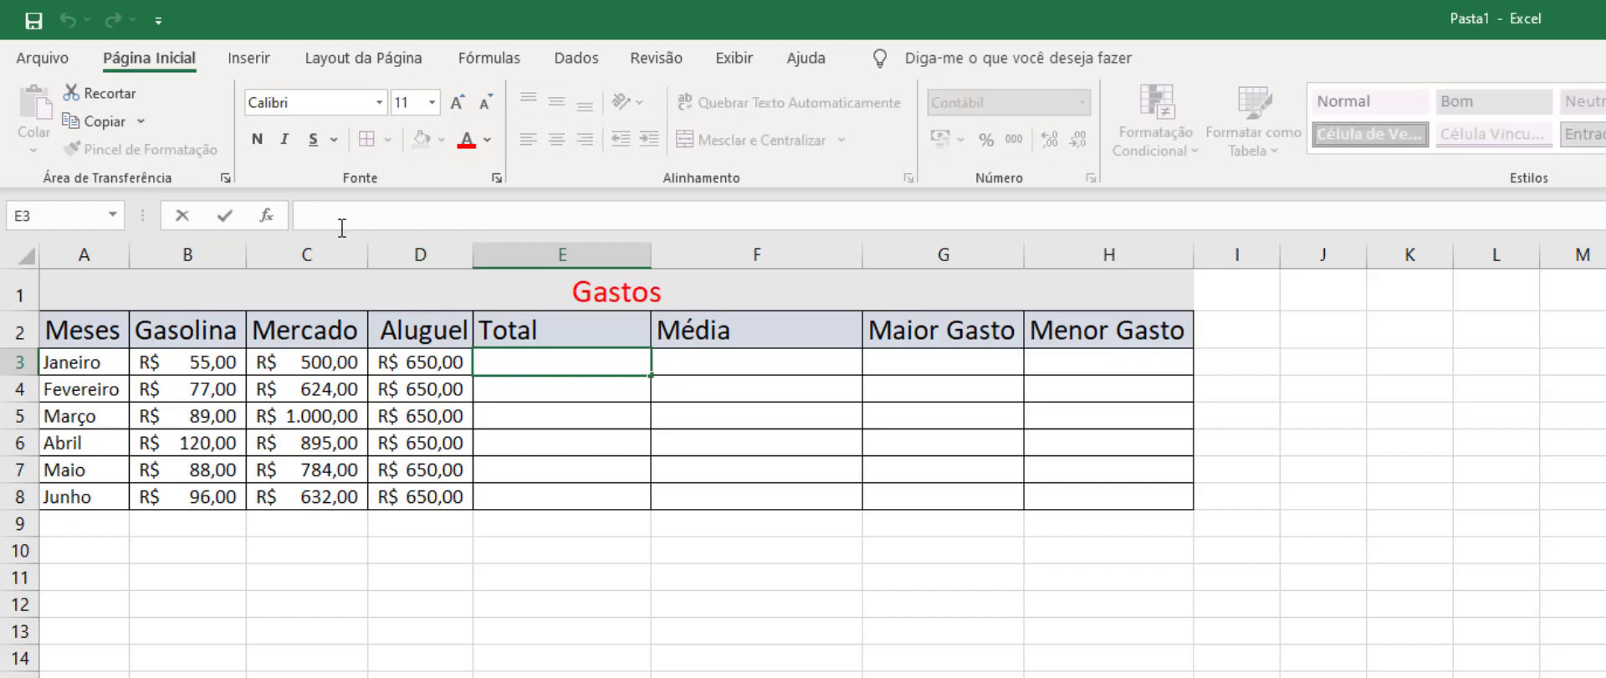
text(=)
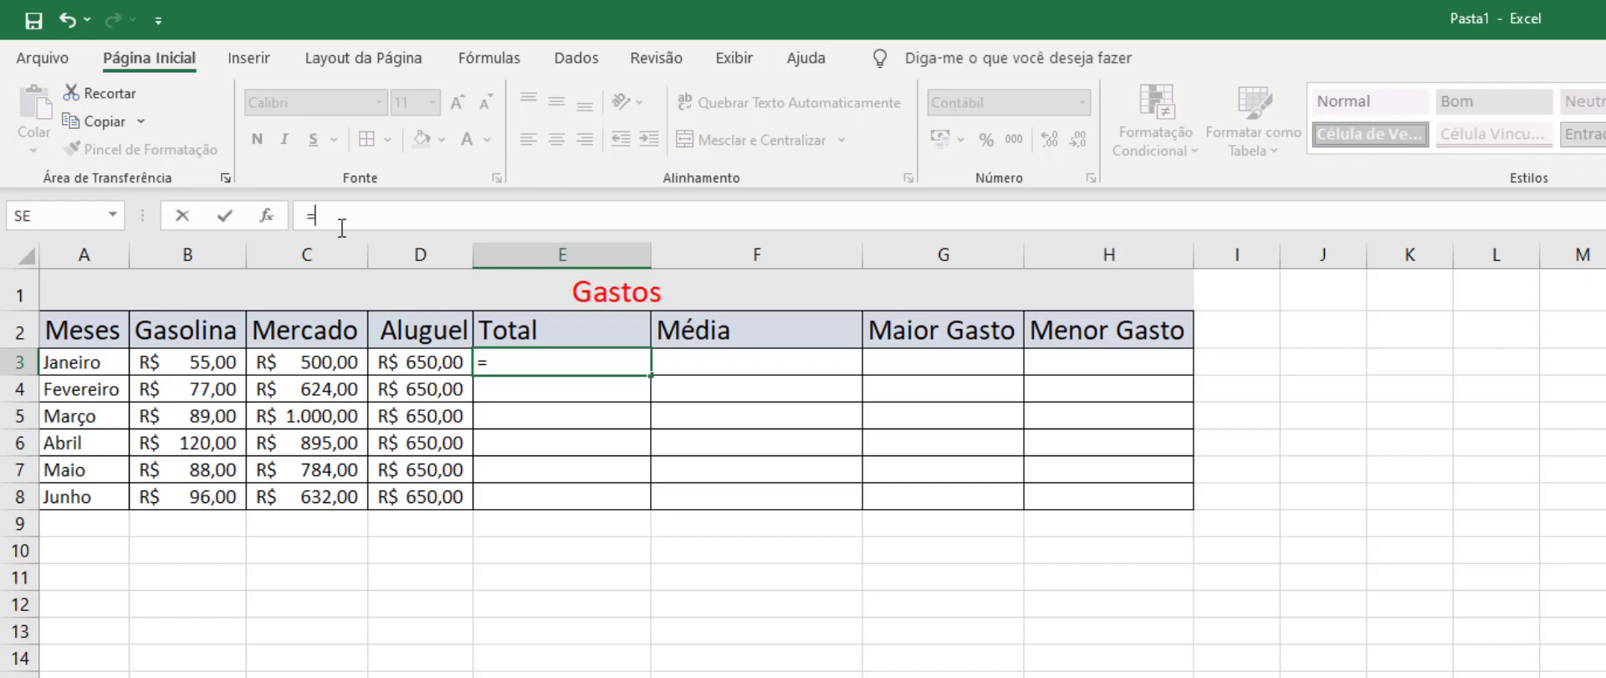
text(soma)
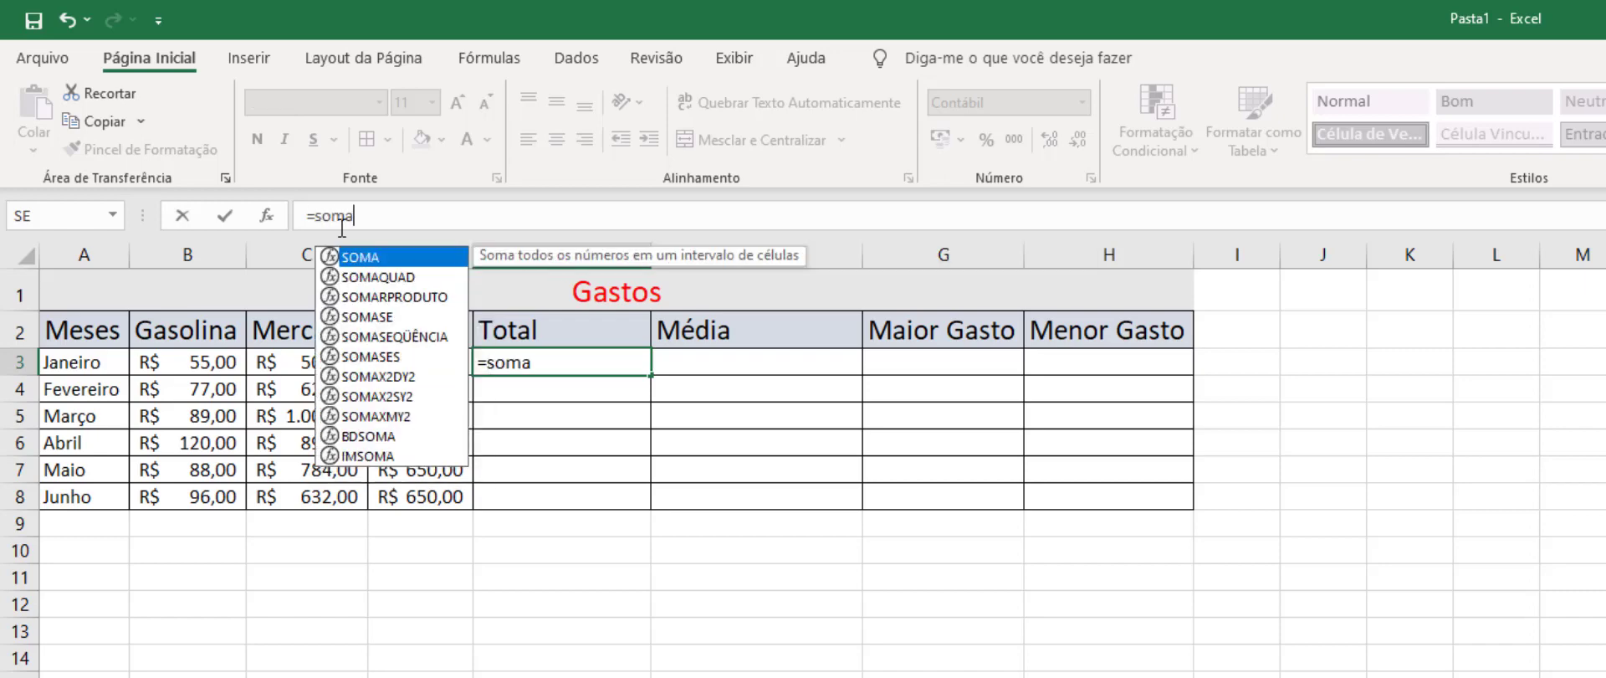
text(()
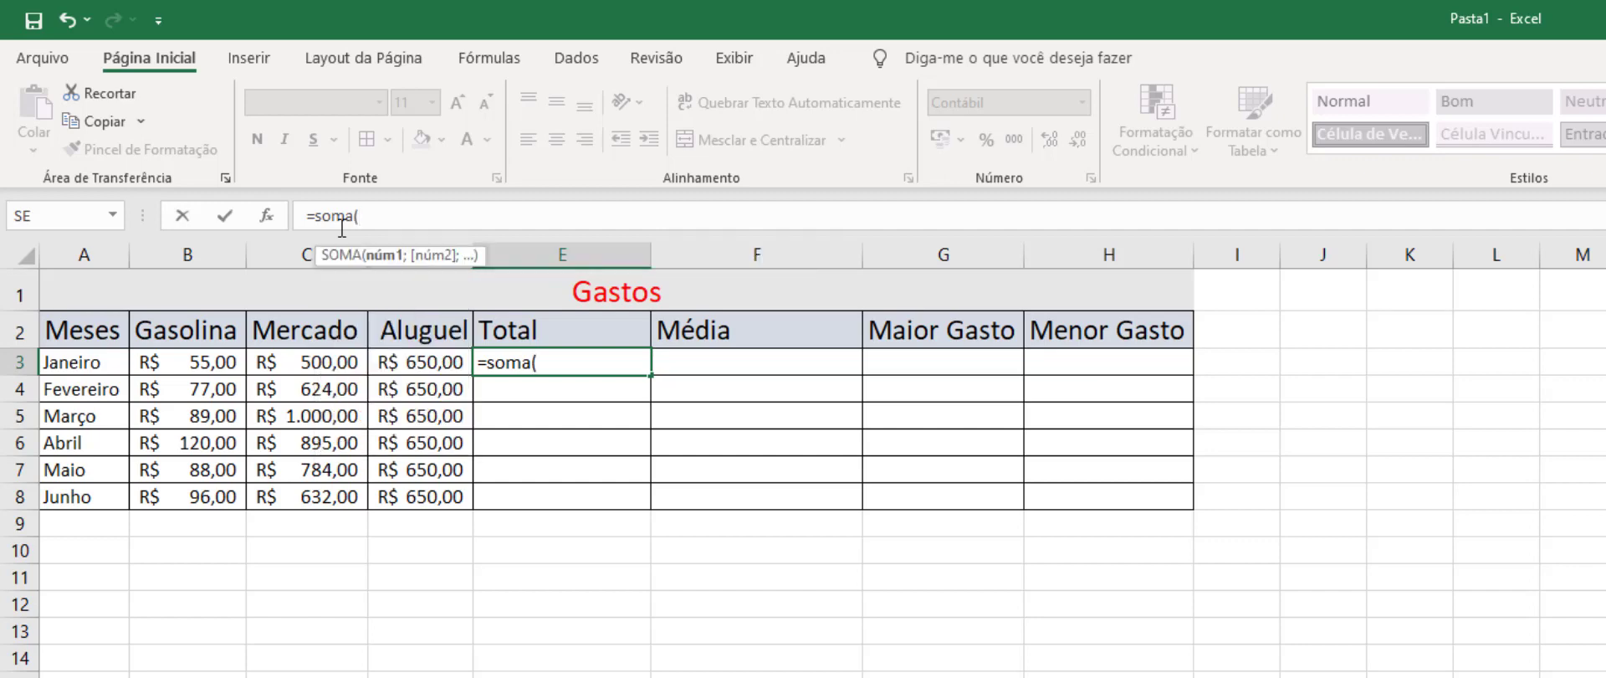
text(b3)
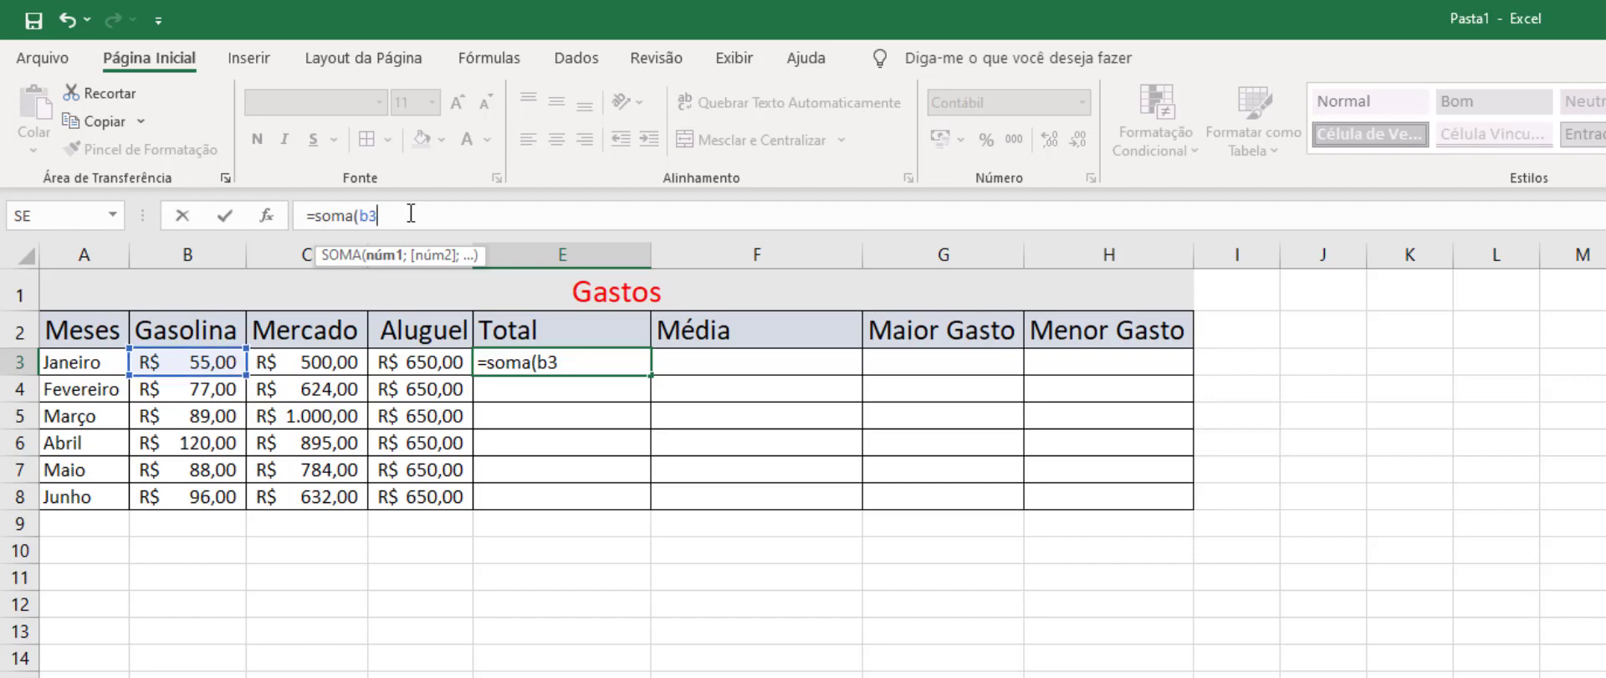
text(:)
text(d3)
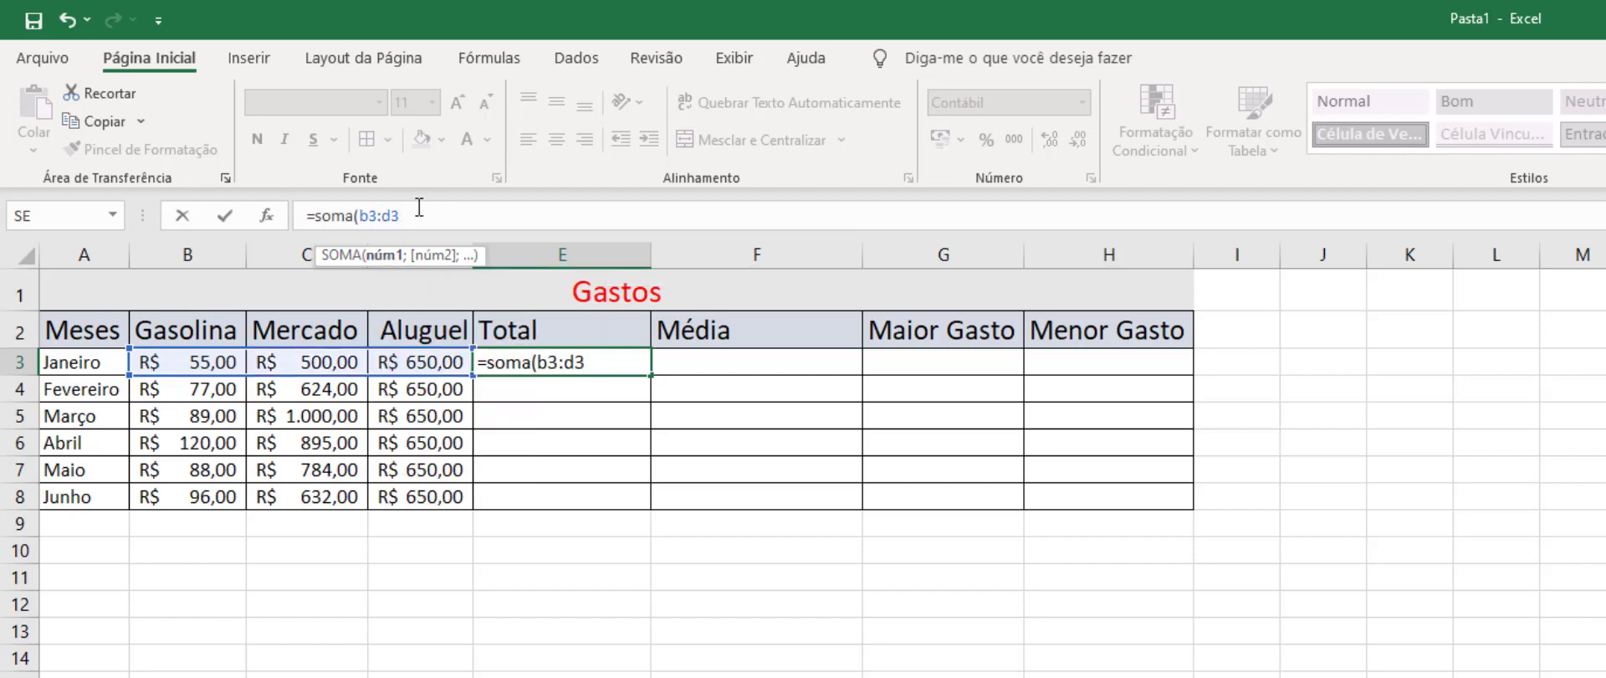
text())
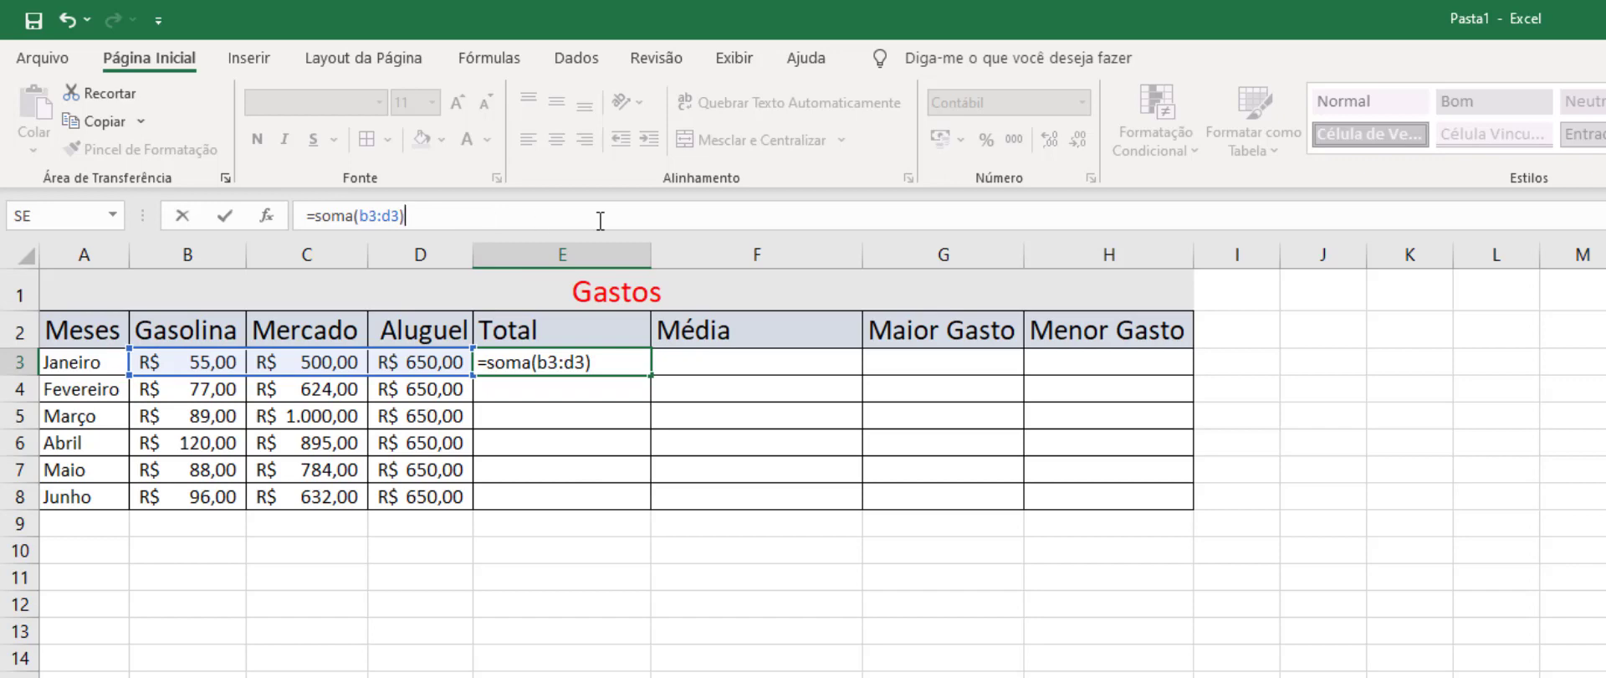
key(Return)
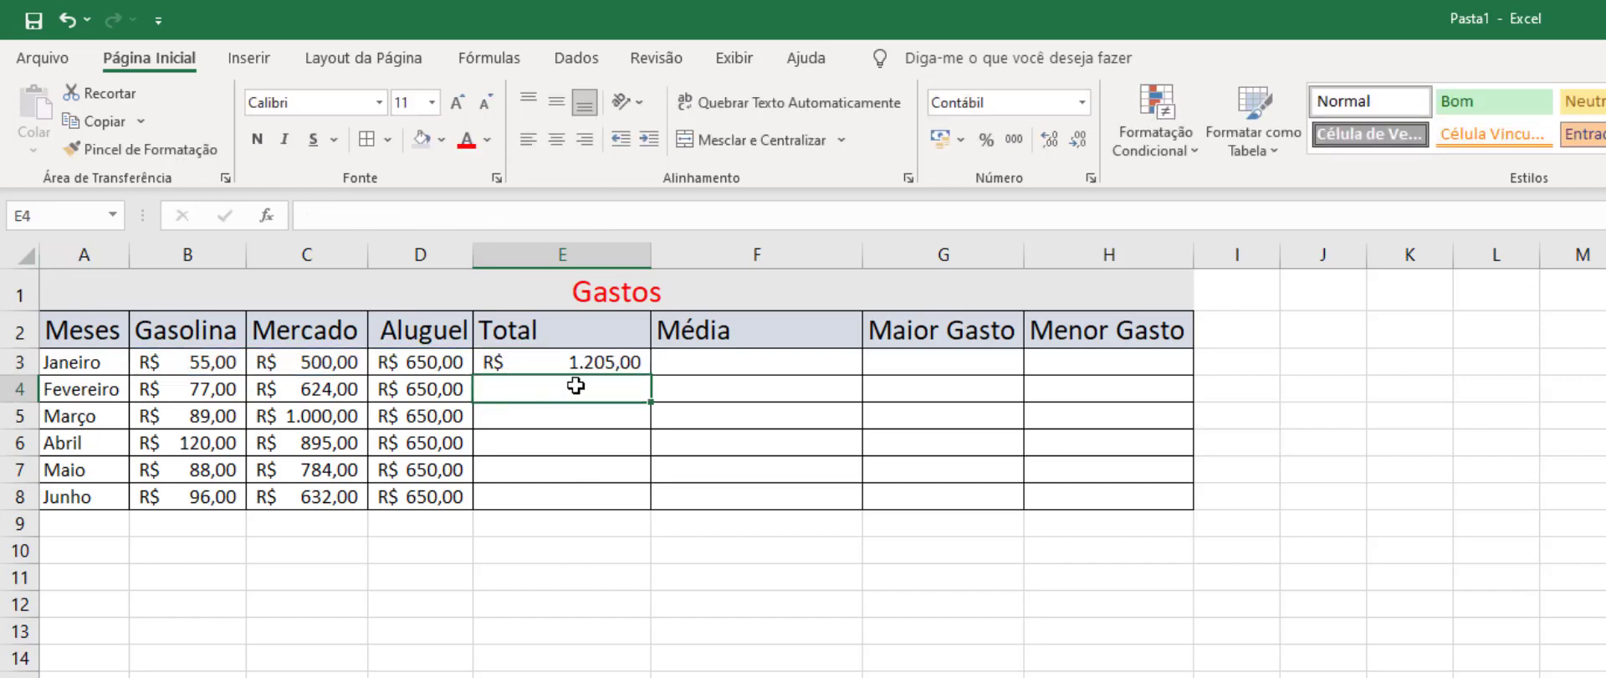
- Fill the SOMA formula down to E8 and check the February and March totals
click(631, 359)
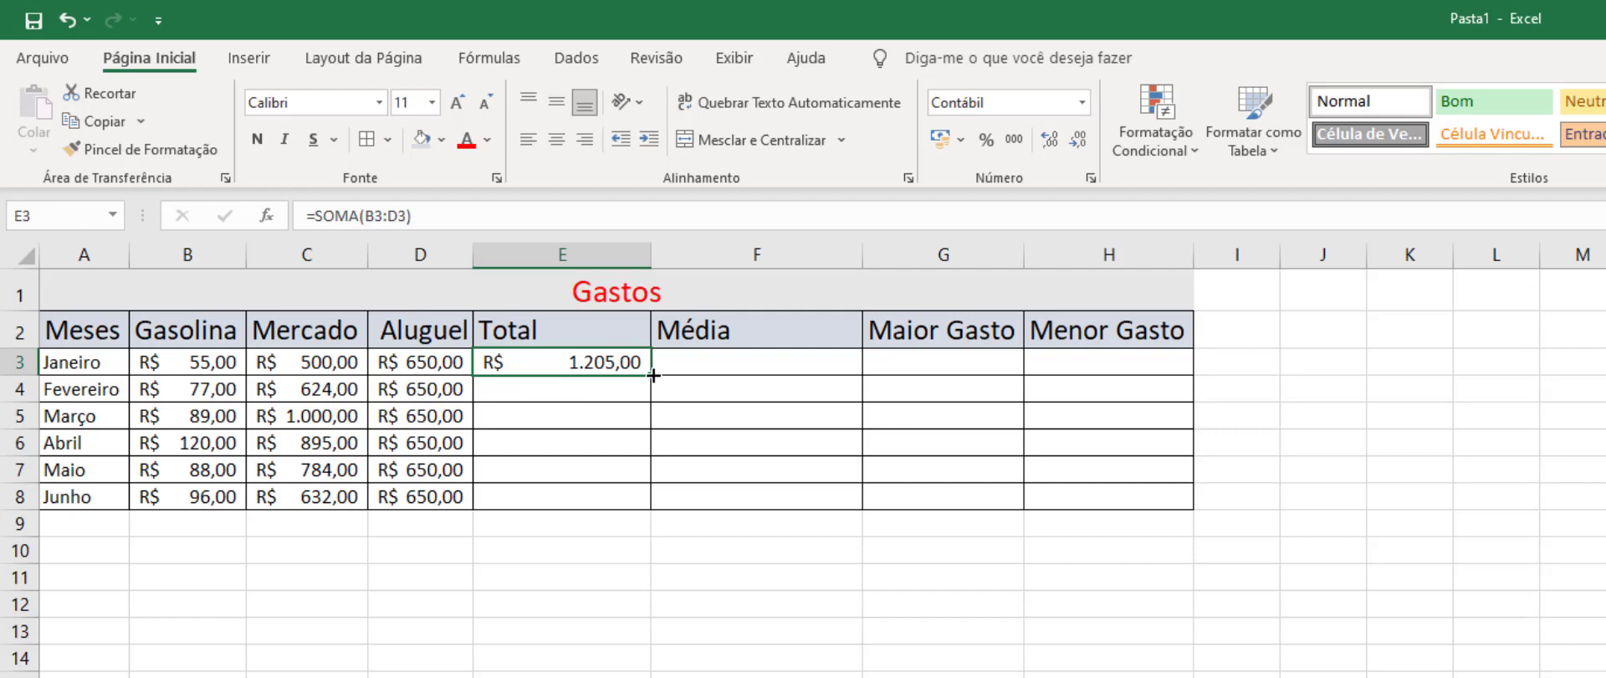
drag(653, 376, 644, 500)
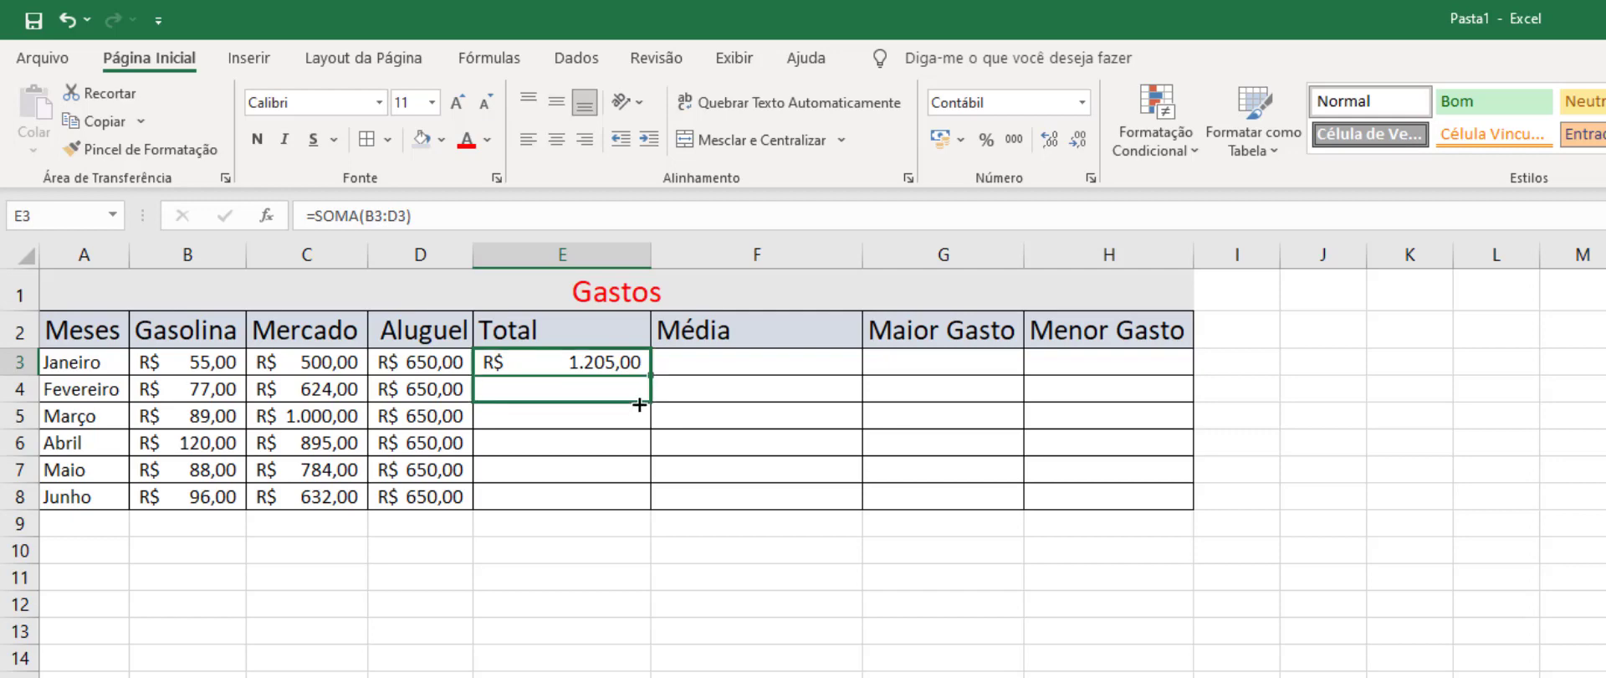
click(665, 669)
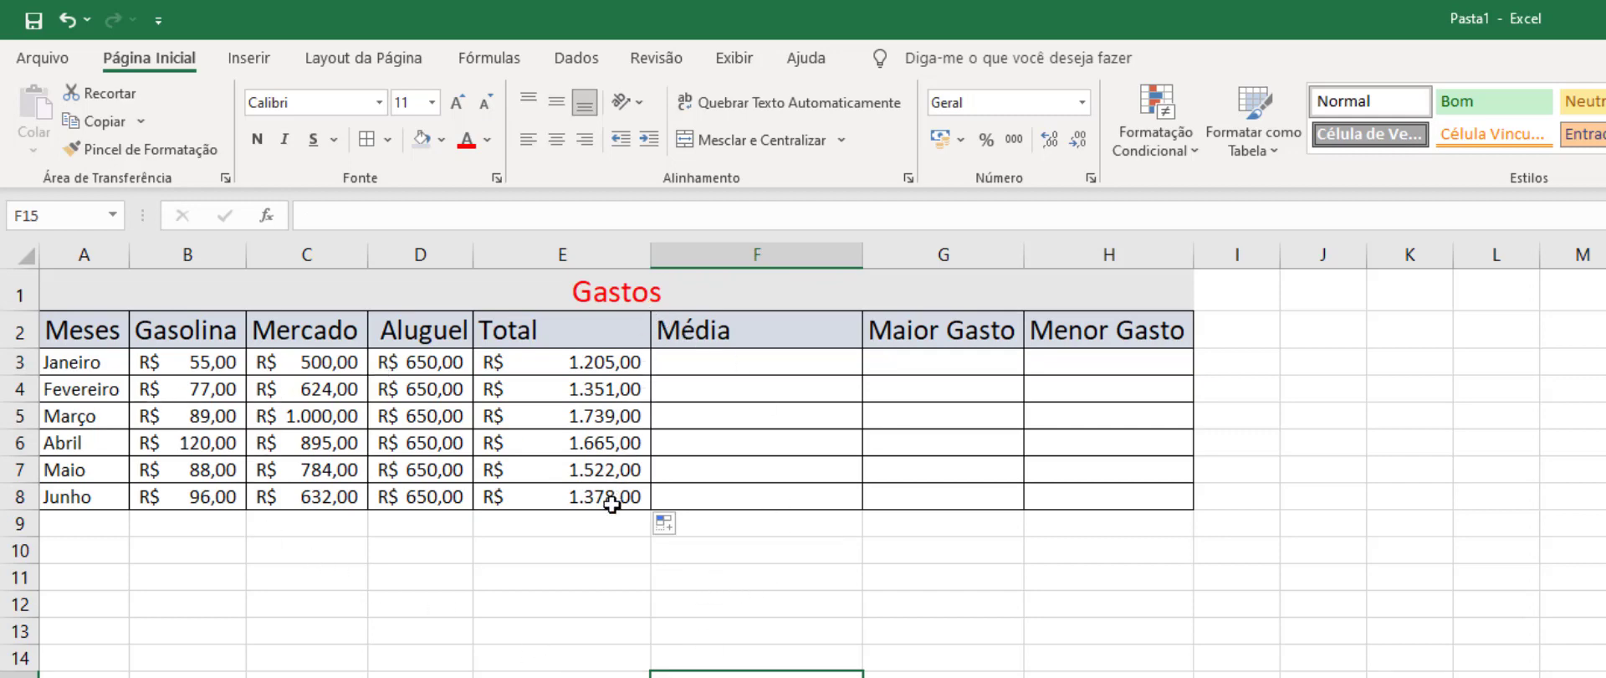
click(616, 391)
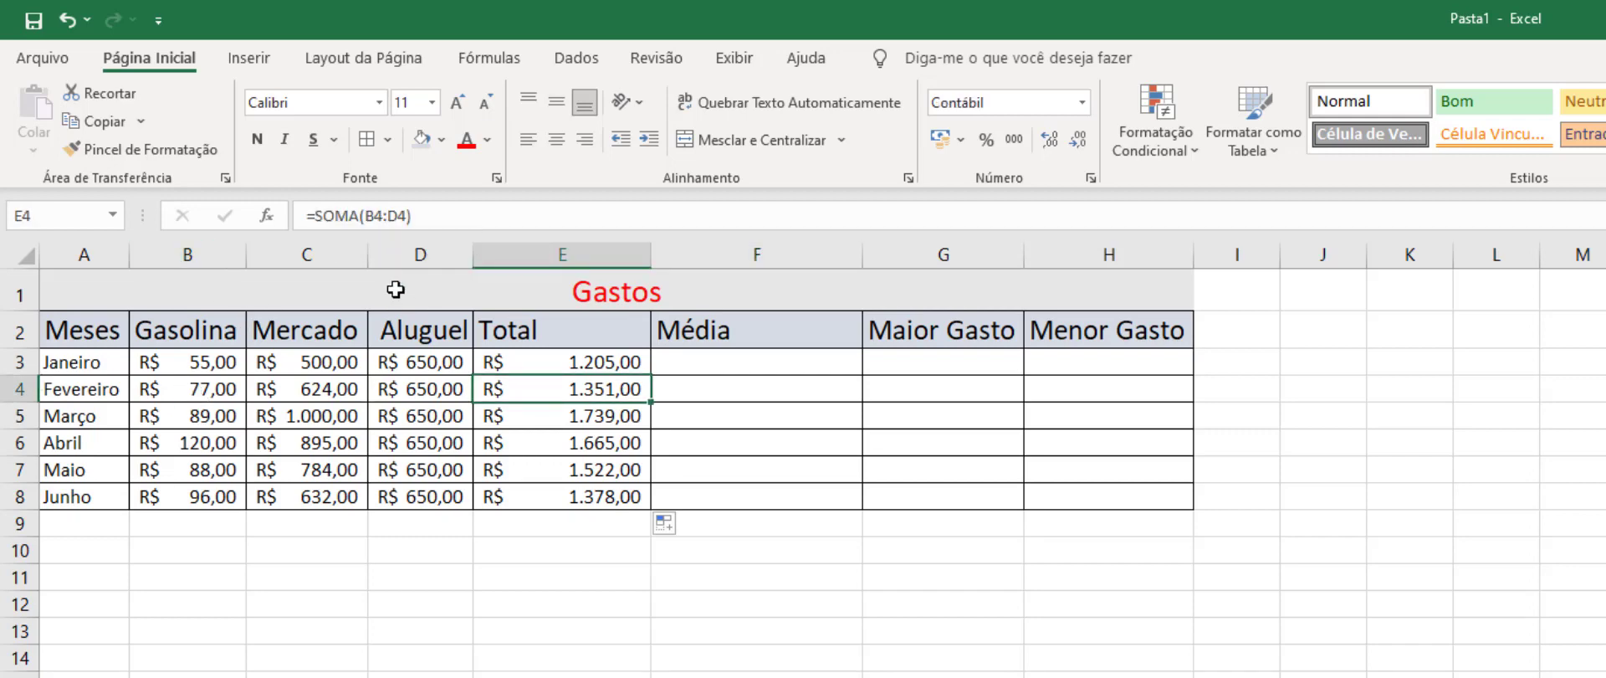
click(590, 422)
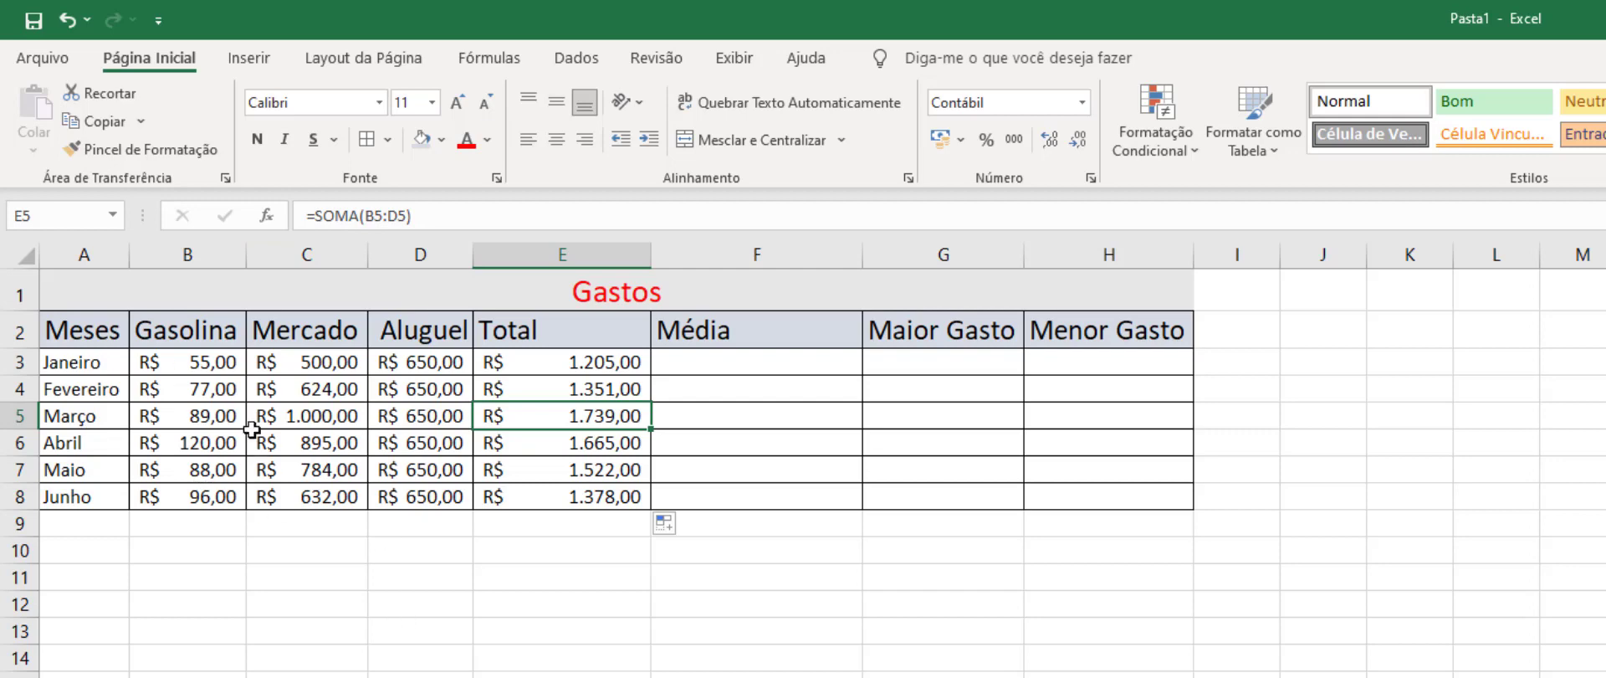
click(1108, 677)
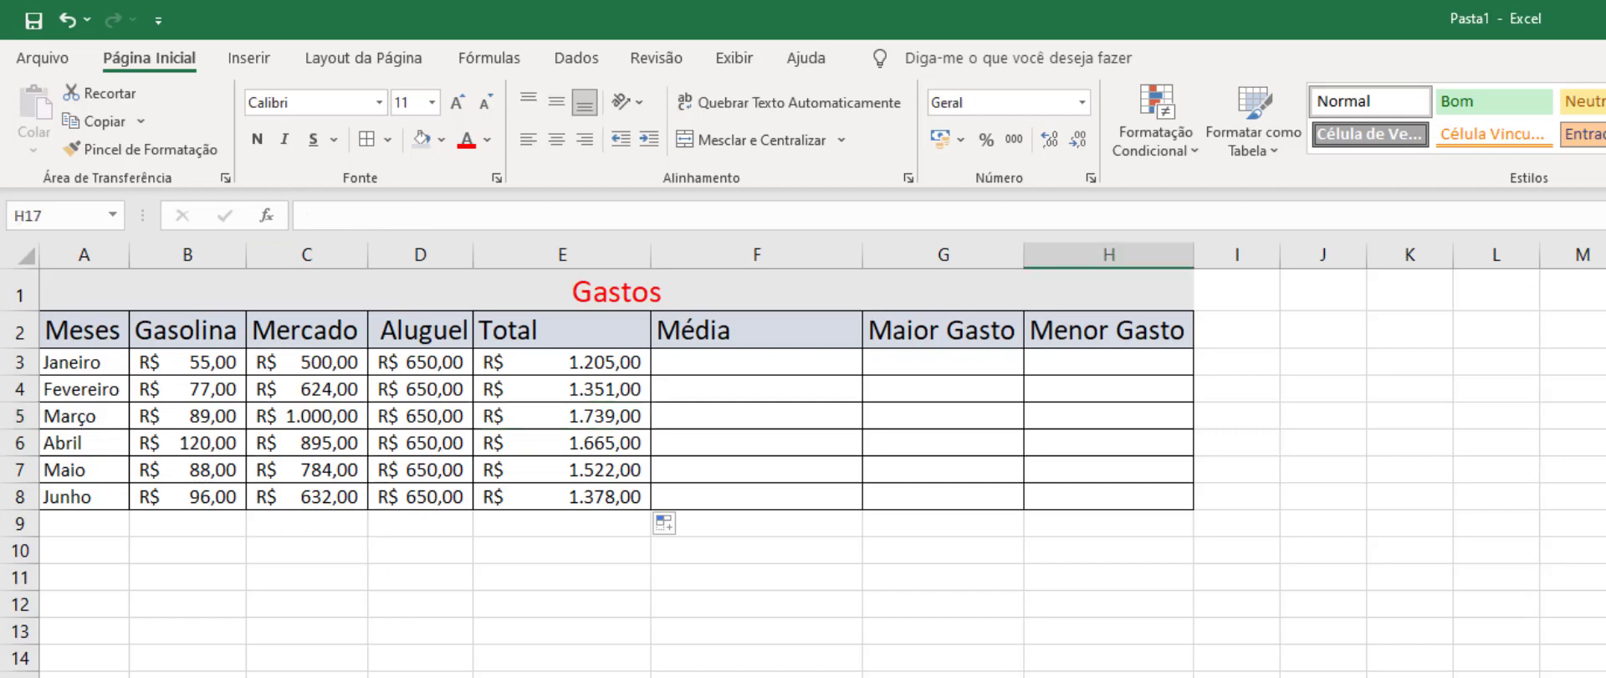
click(713, 366)
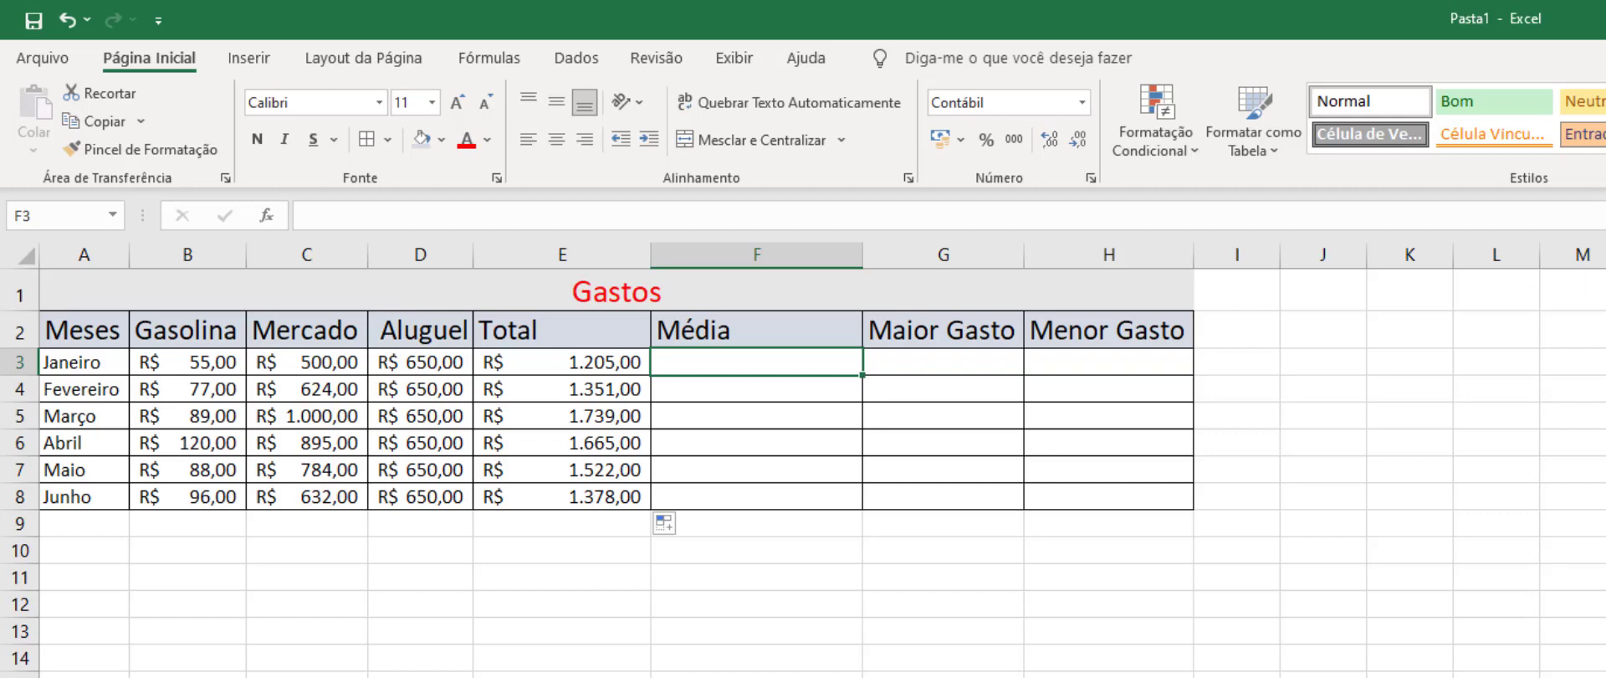
- Enter =MÉDIA(B3:D3) in F3, correcting the row reference from 4 to 3
click(404, 211)
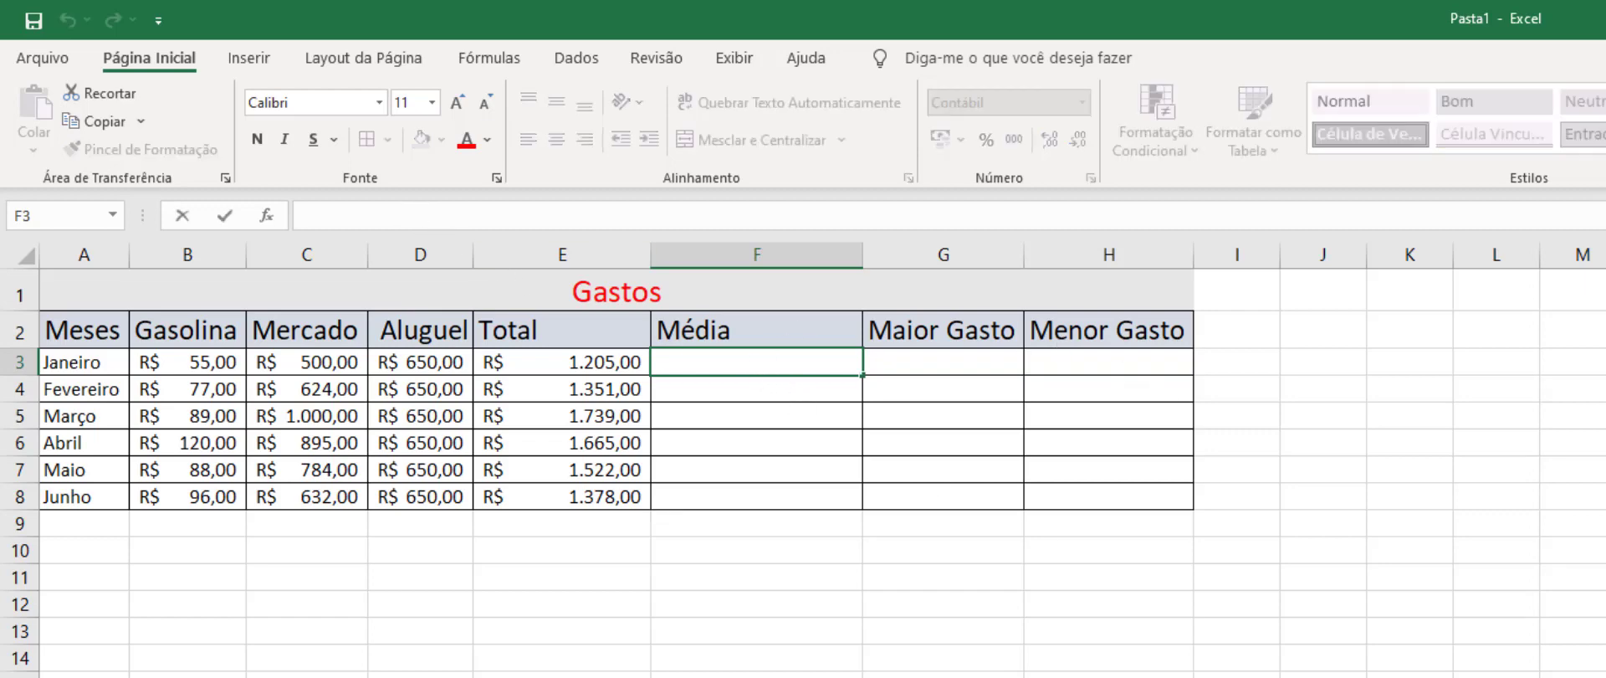
text(=m)
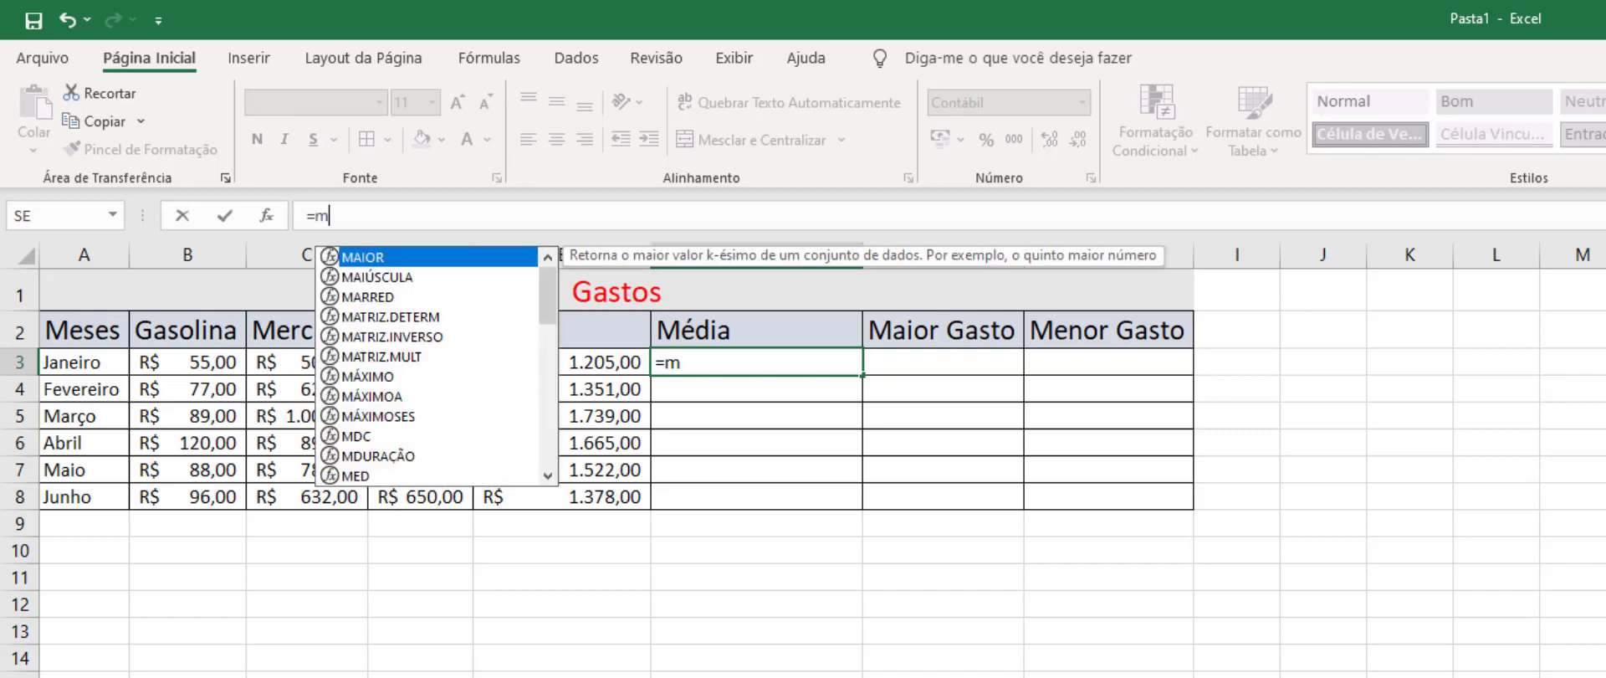
text(édia)
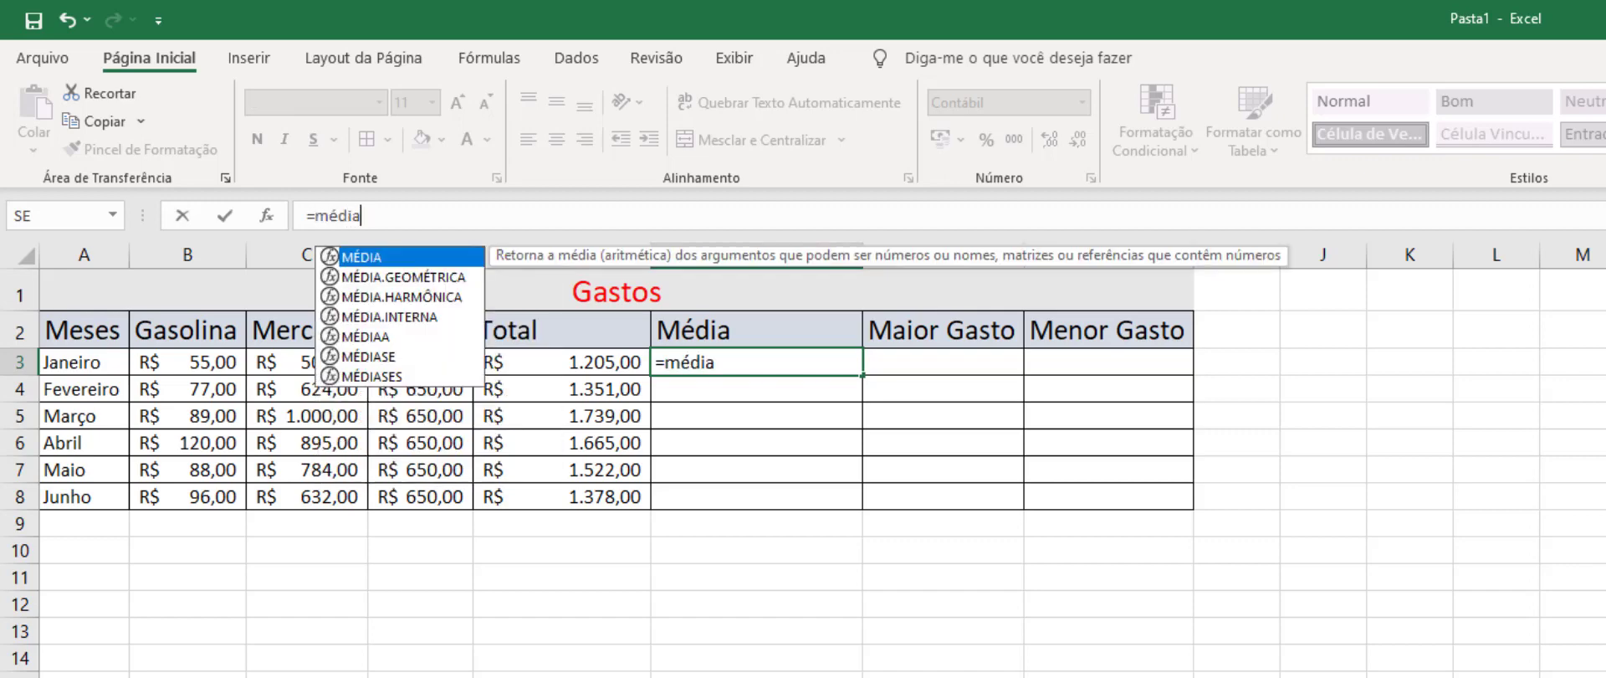
text(()
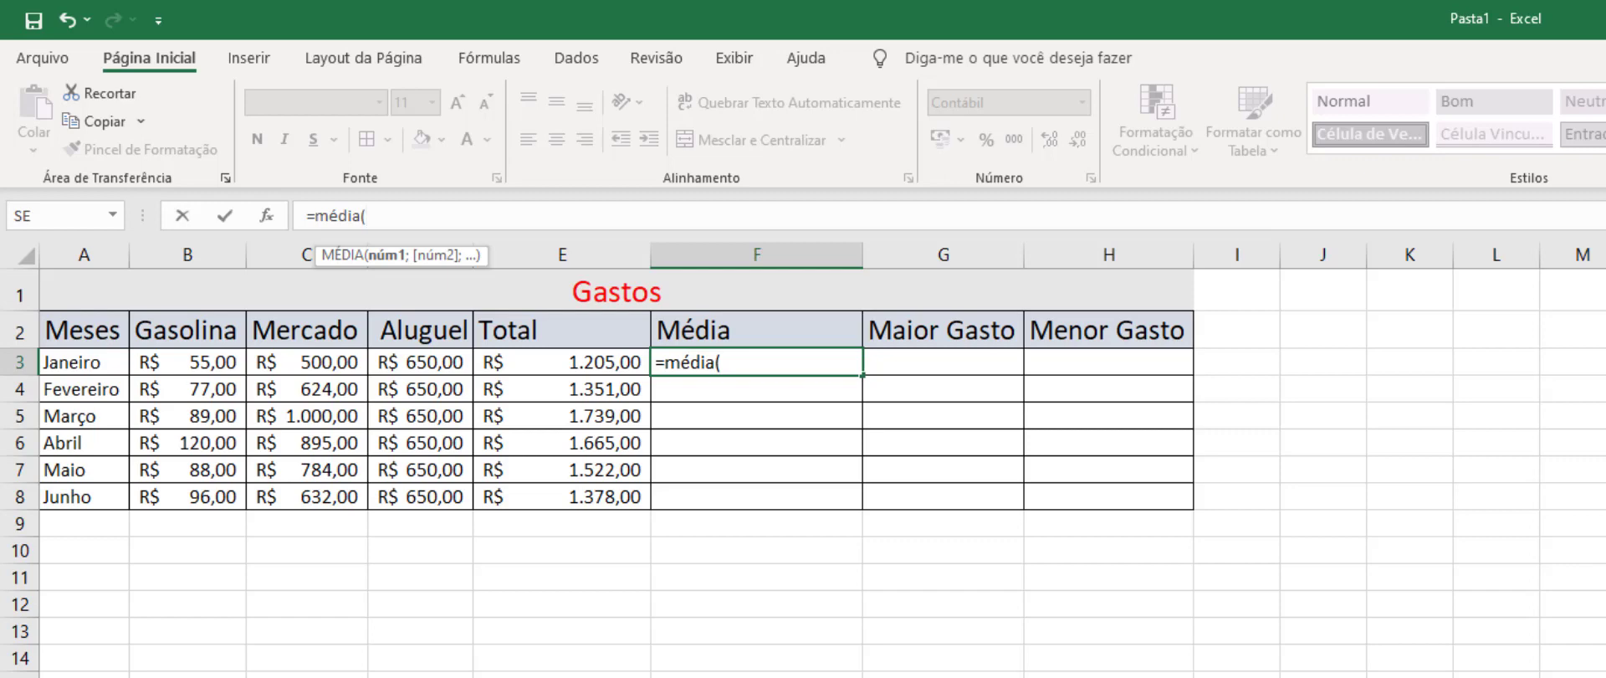
text(b4)
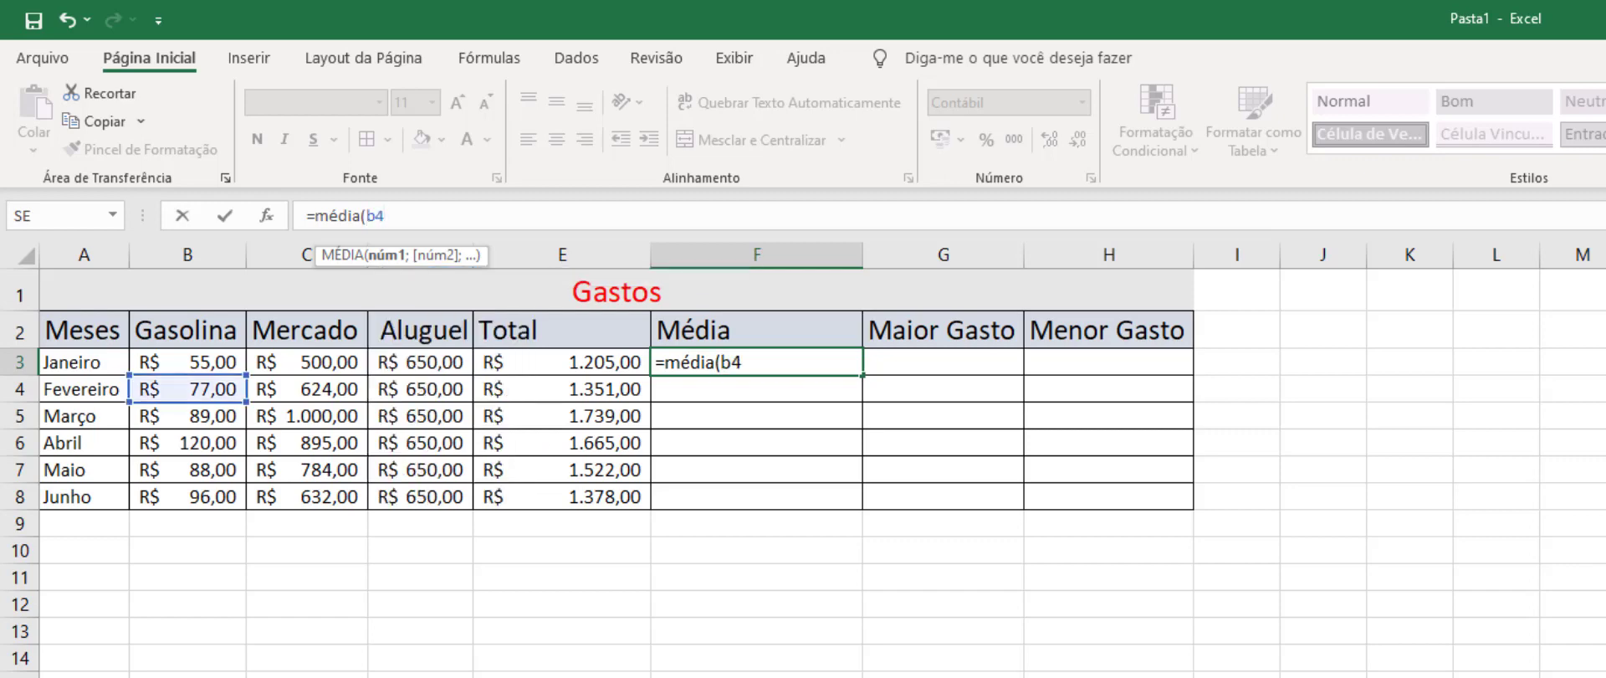
key(BackSpace)
text(3:)
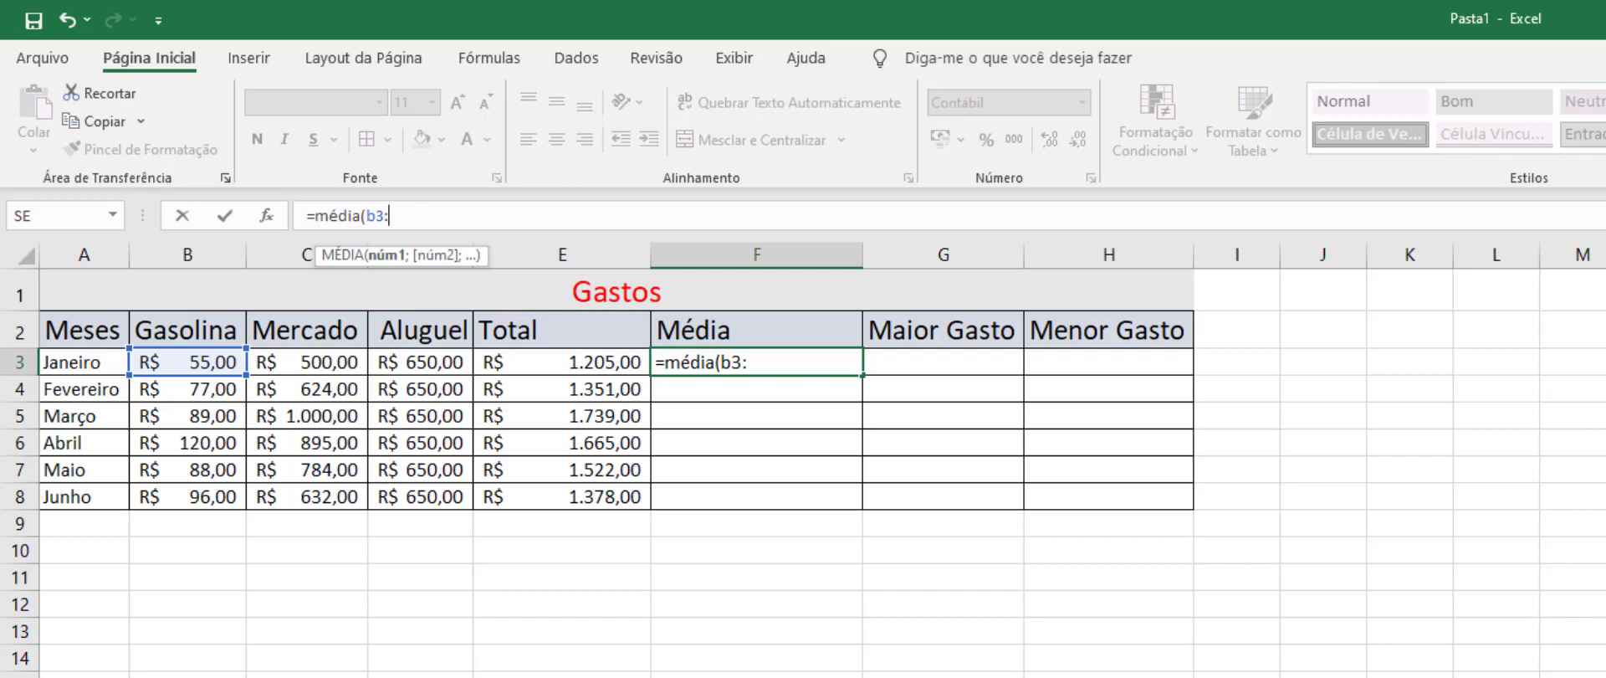
text(d3)
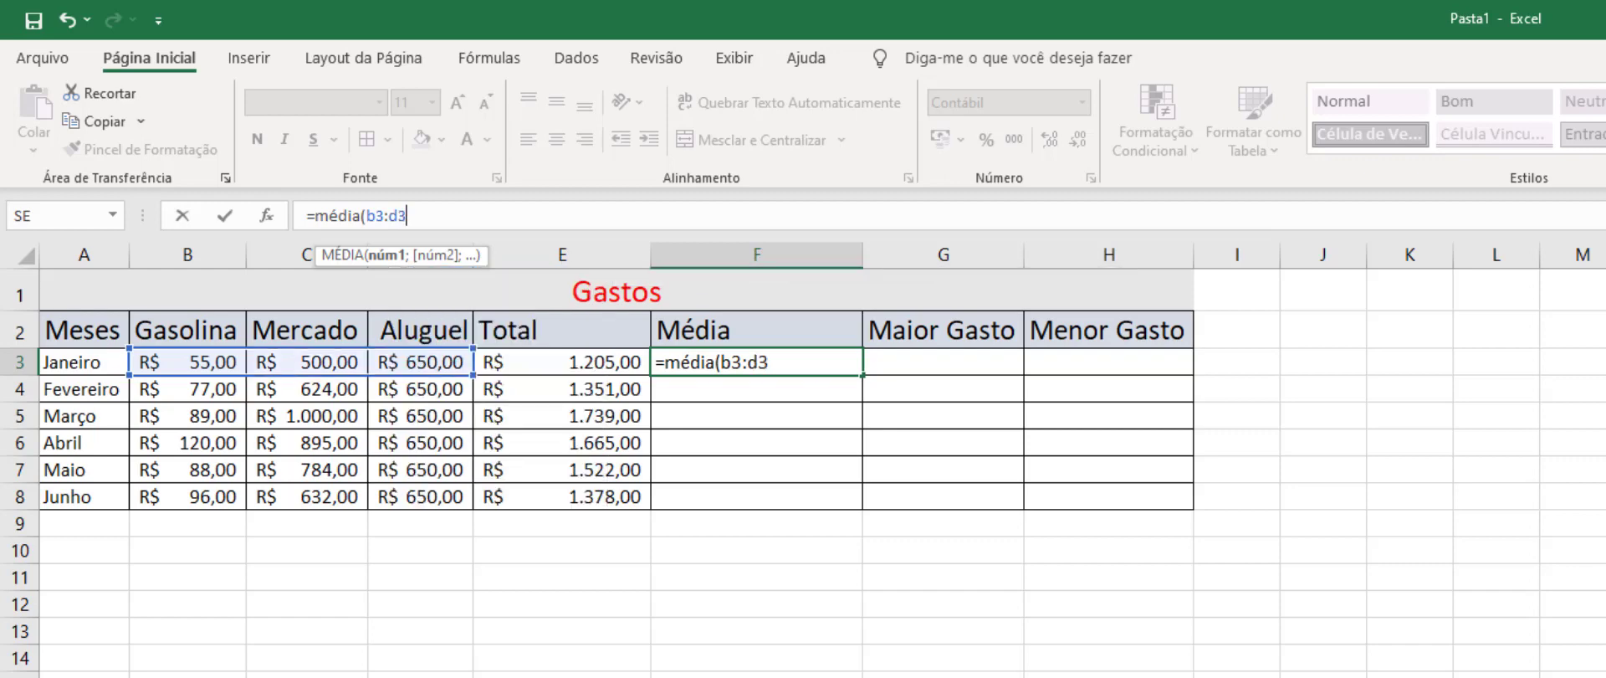
text())
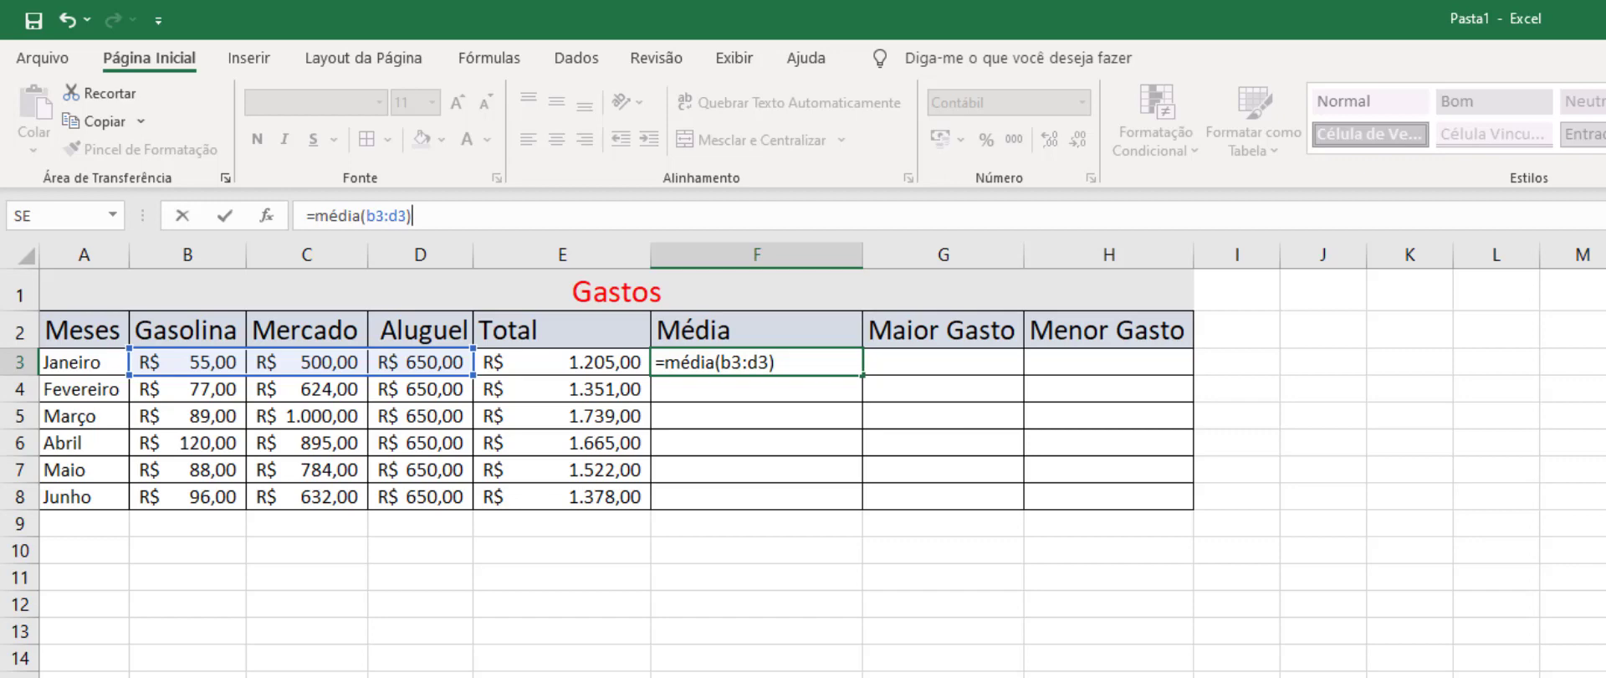
key(Return)
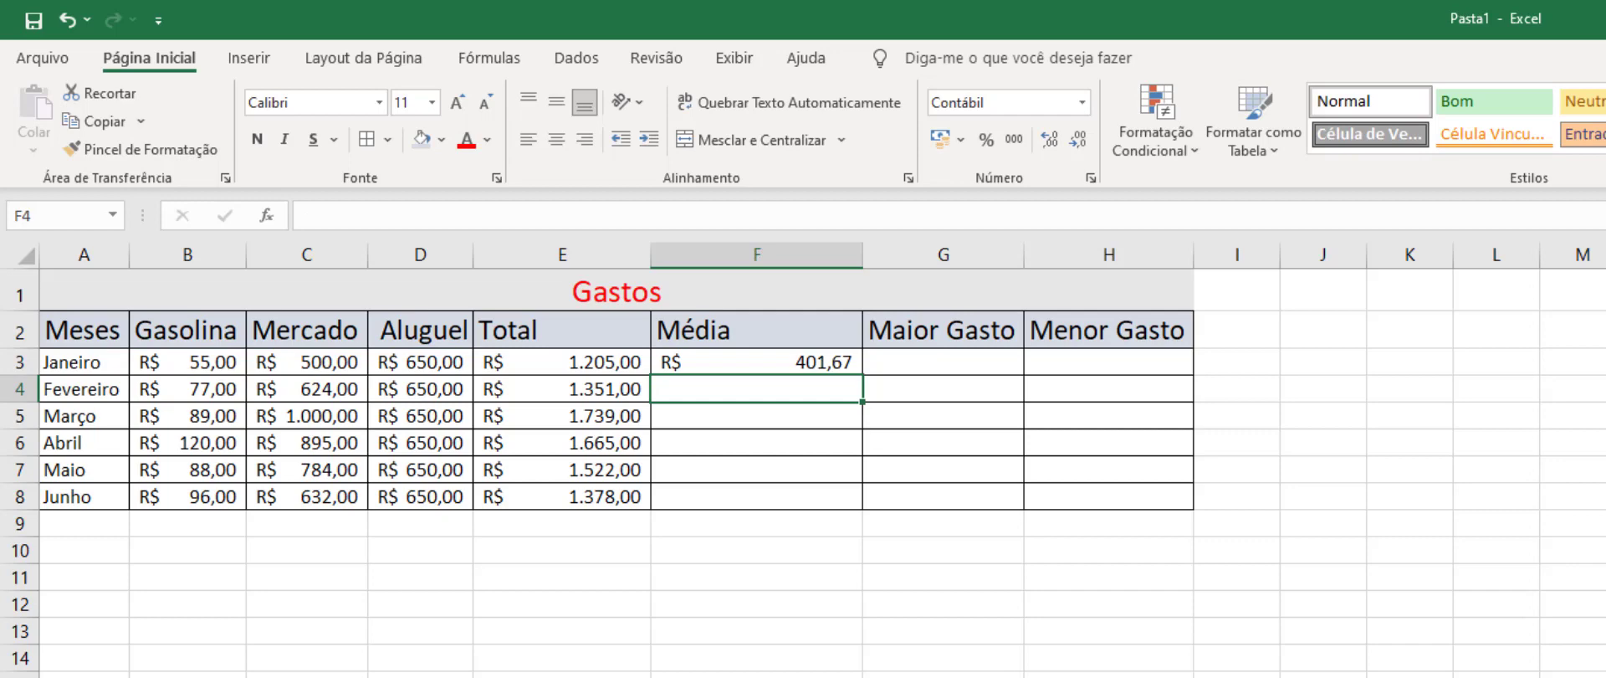
double_click(838, 364)
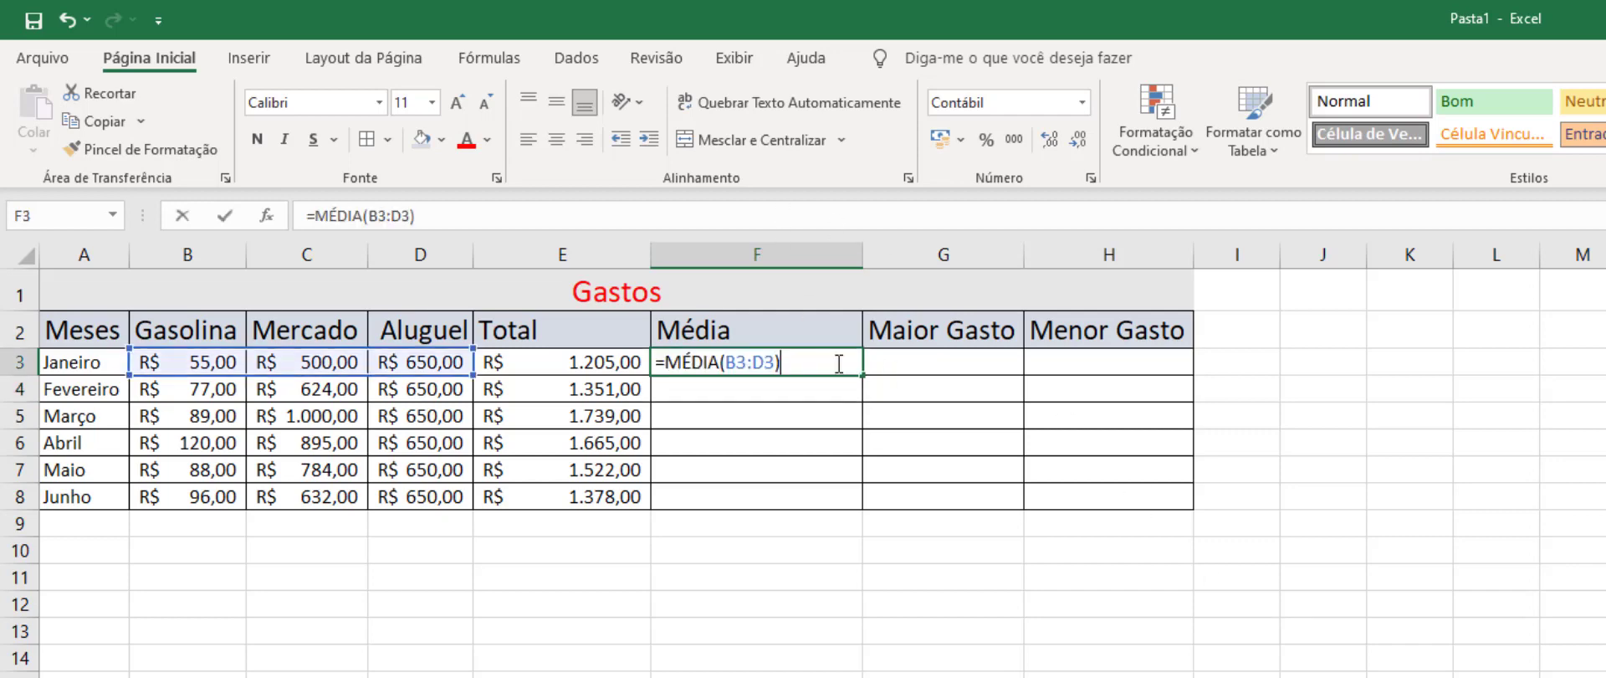
click(867, 435)
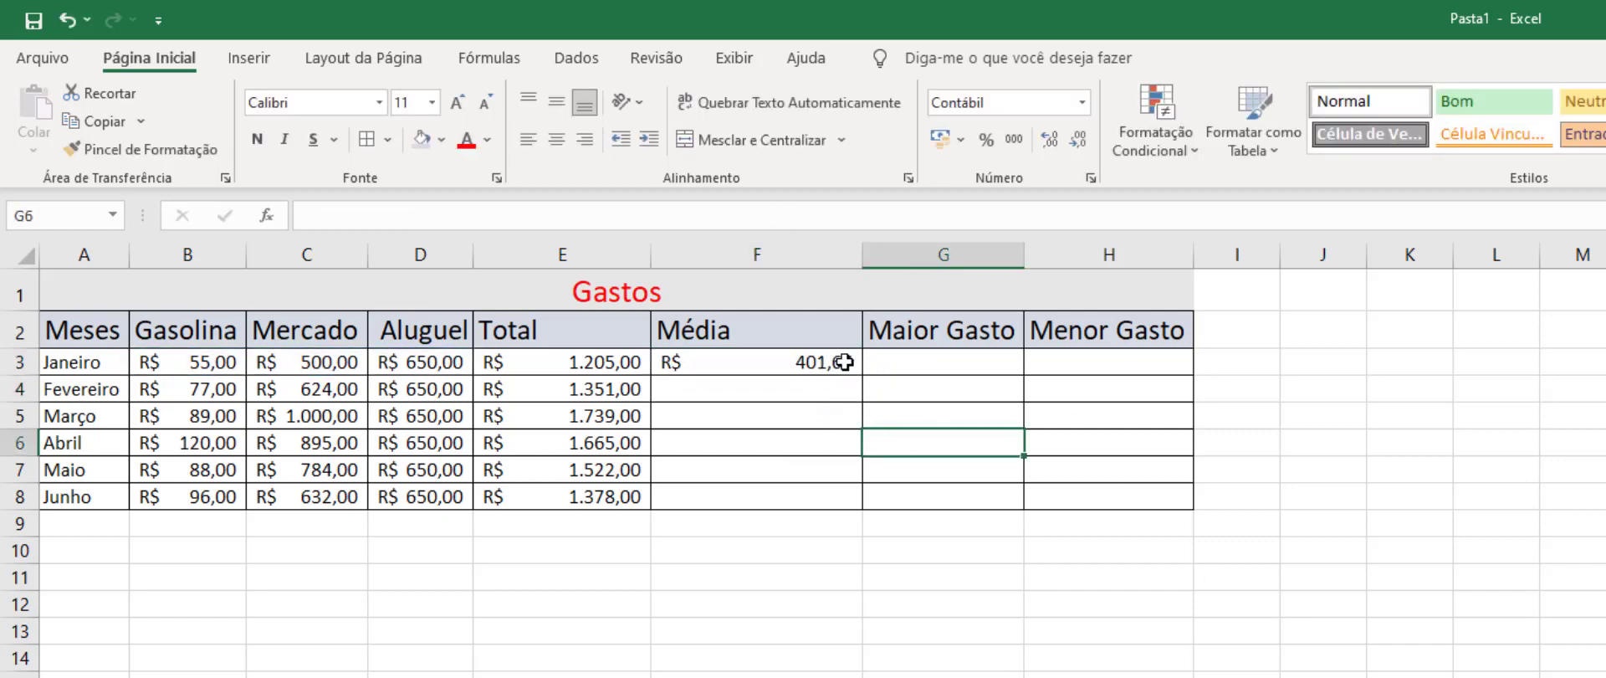
- Fill the MÉDIA formula down to Junho and verify the copied ranges, e.g. B7:D7
click(843, 361)
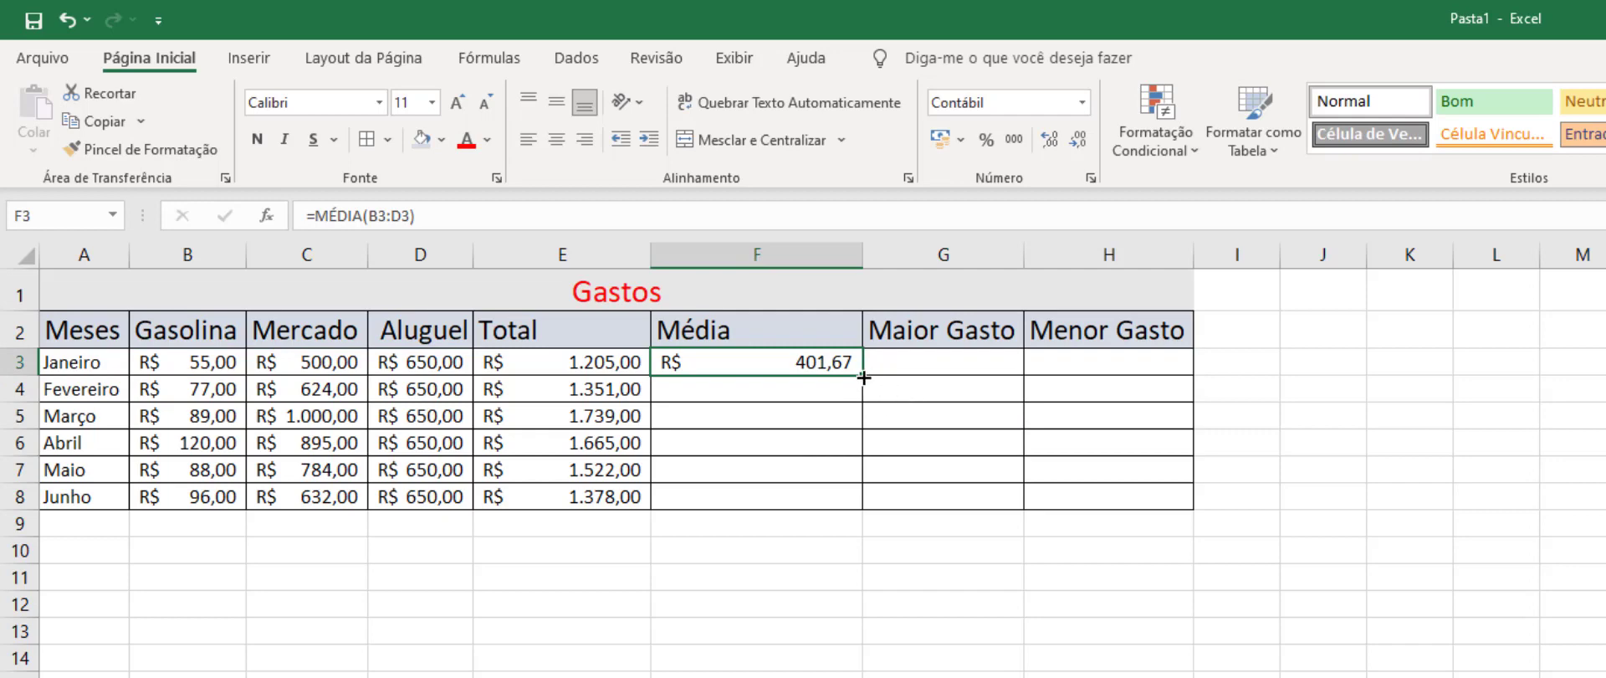
drag(863, 377, 836, 507)
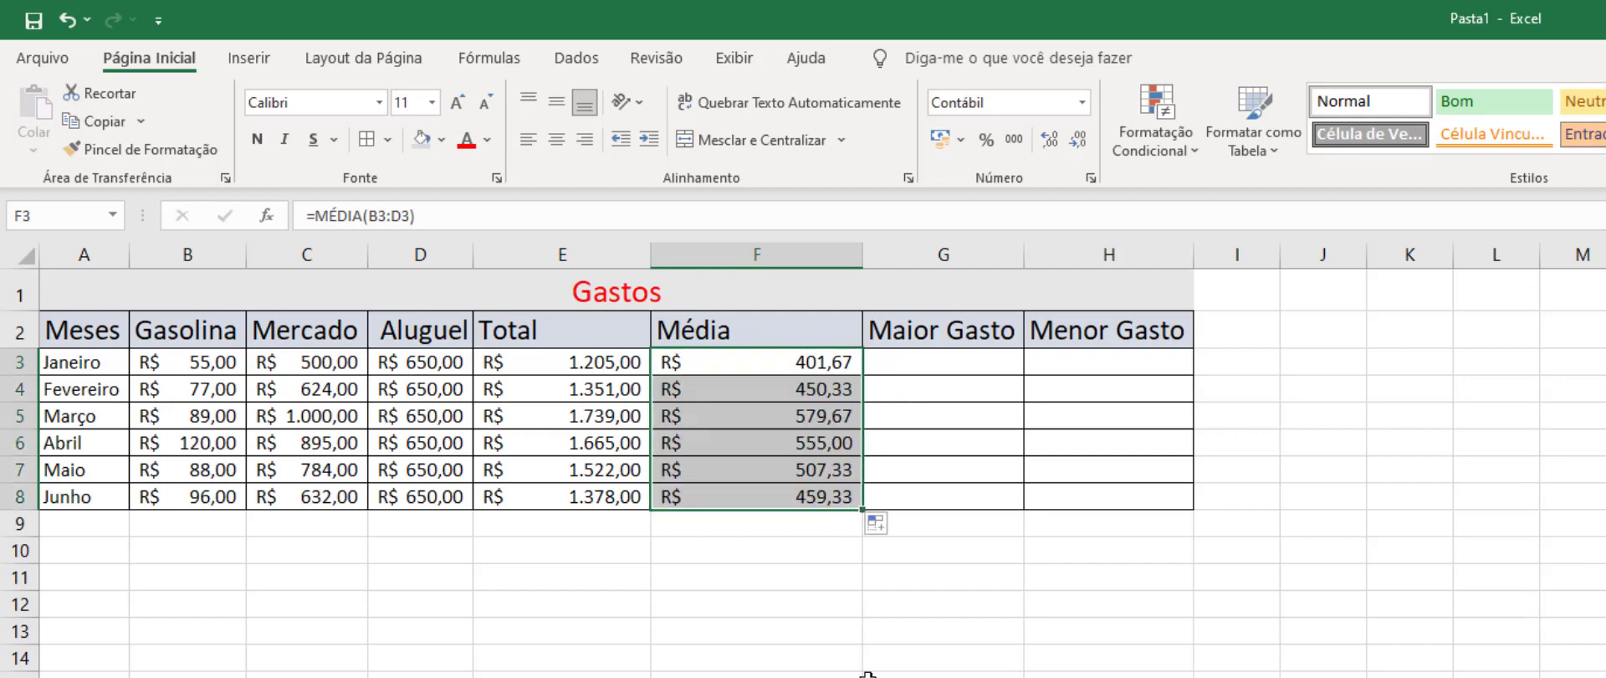
click(814, 523)
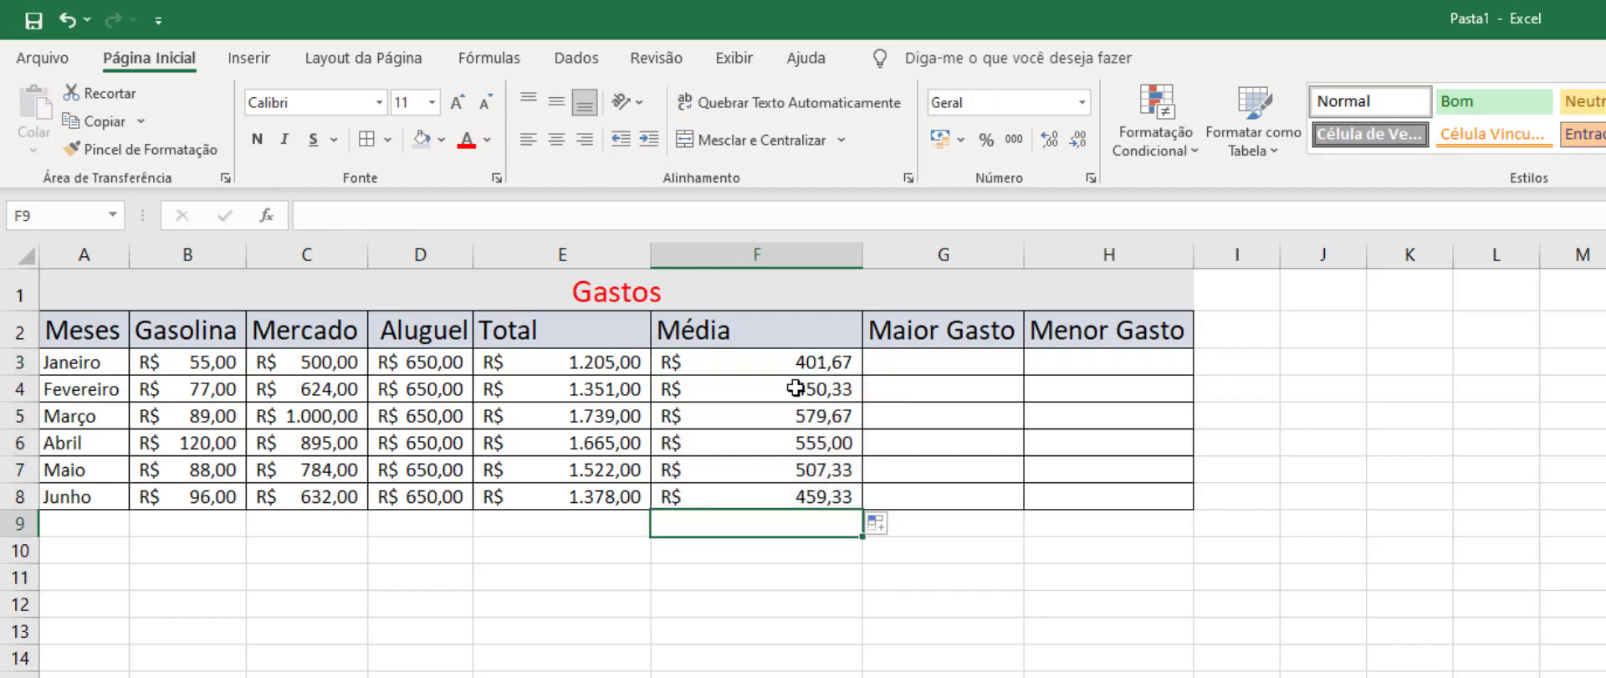
click(794, 387)
click(795, 443)
click(795, 472)
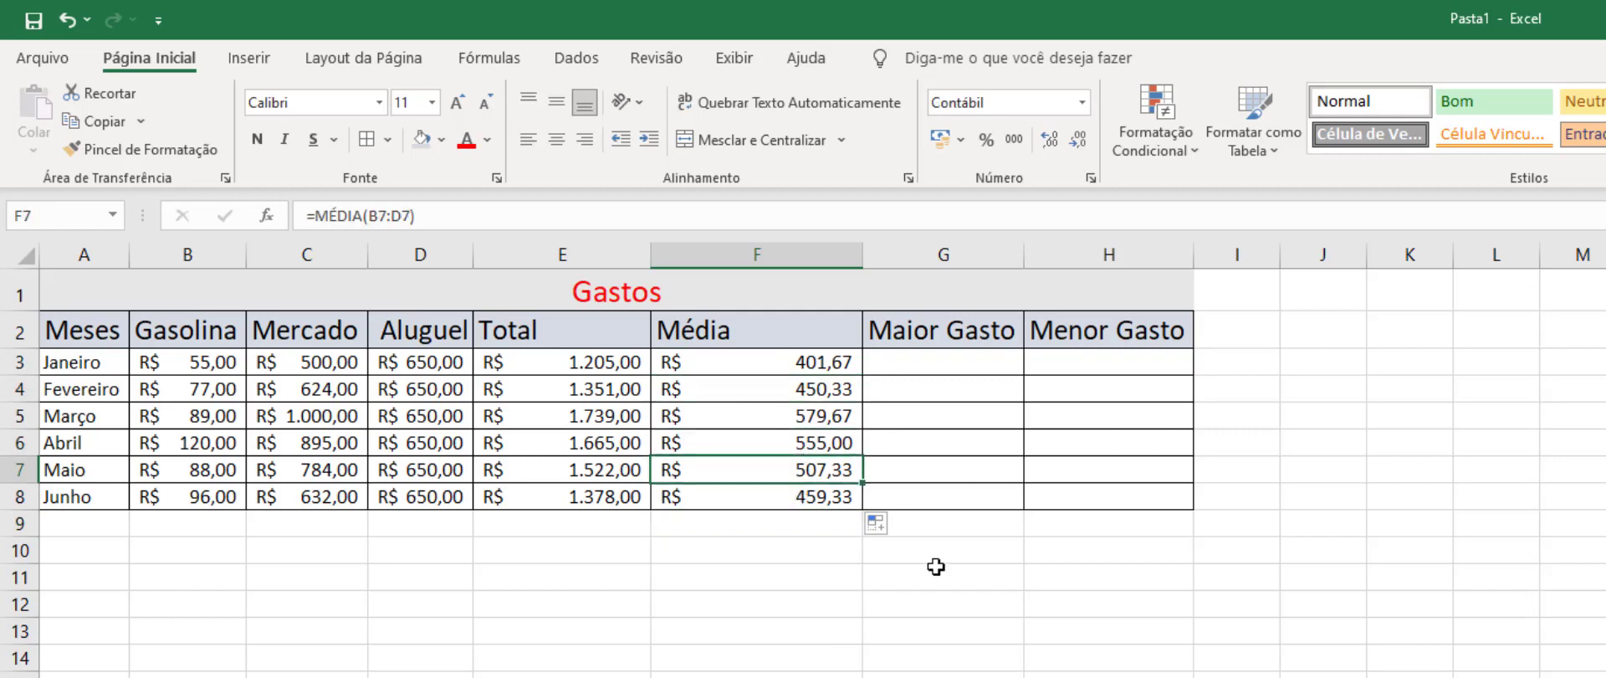
click(1021, 623)
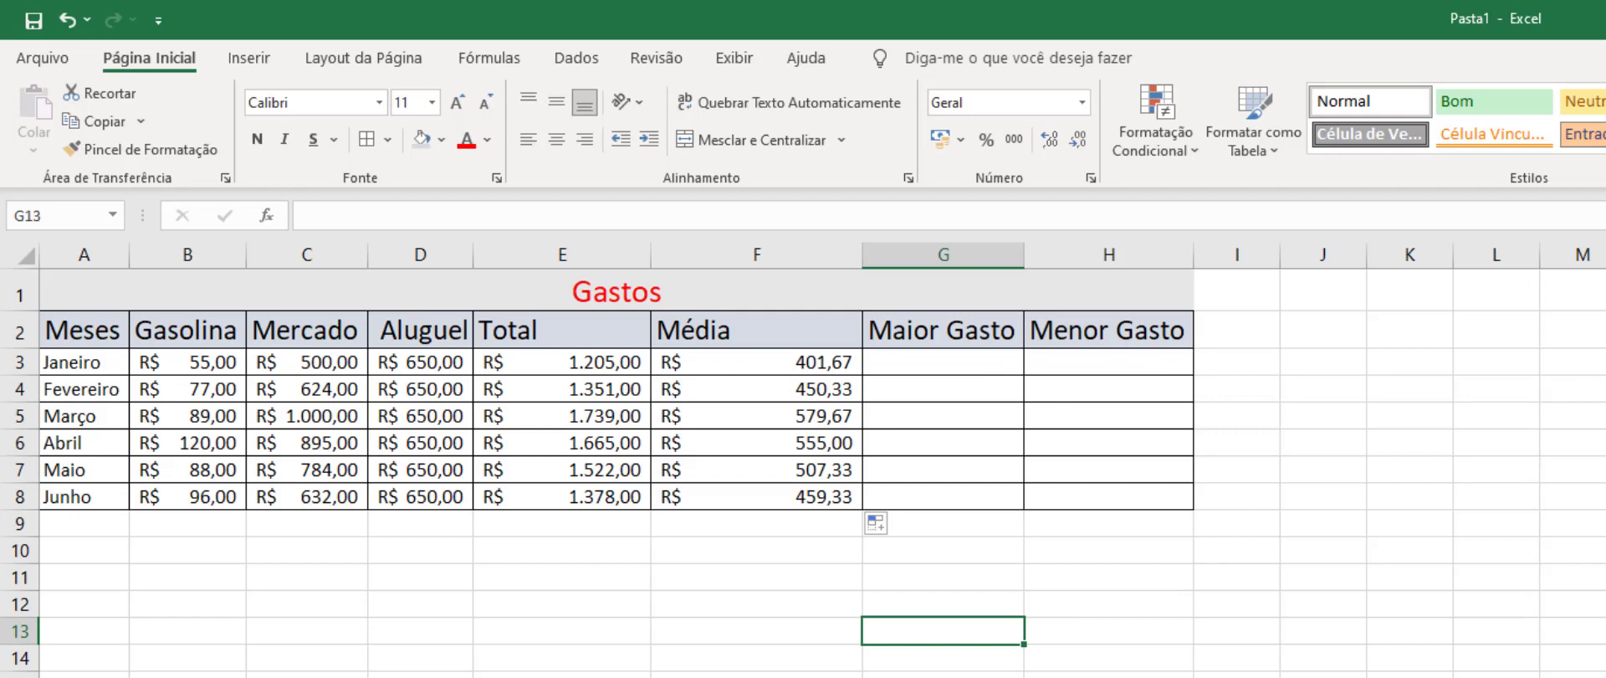
- Start a formula in G3; the unfinished =m commits early and shows #NOME?
click(1001, 355)
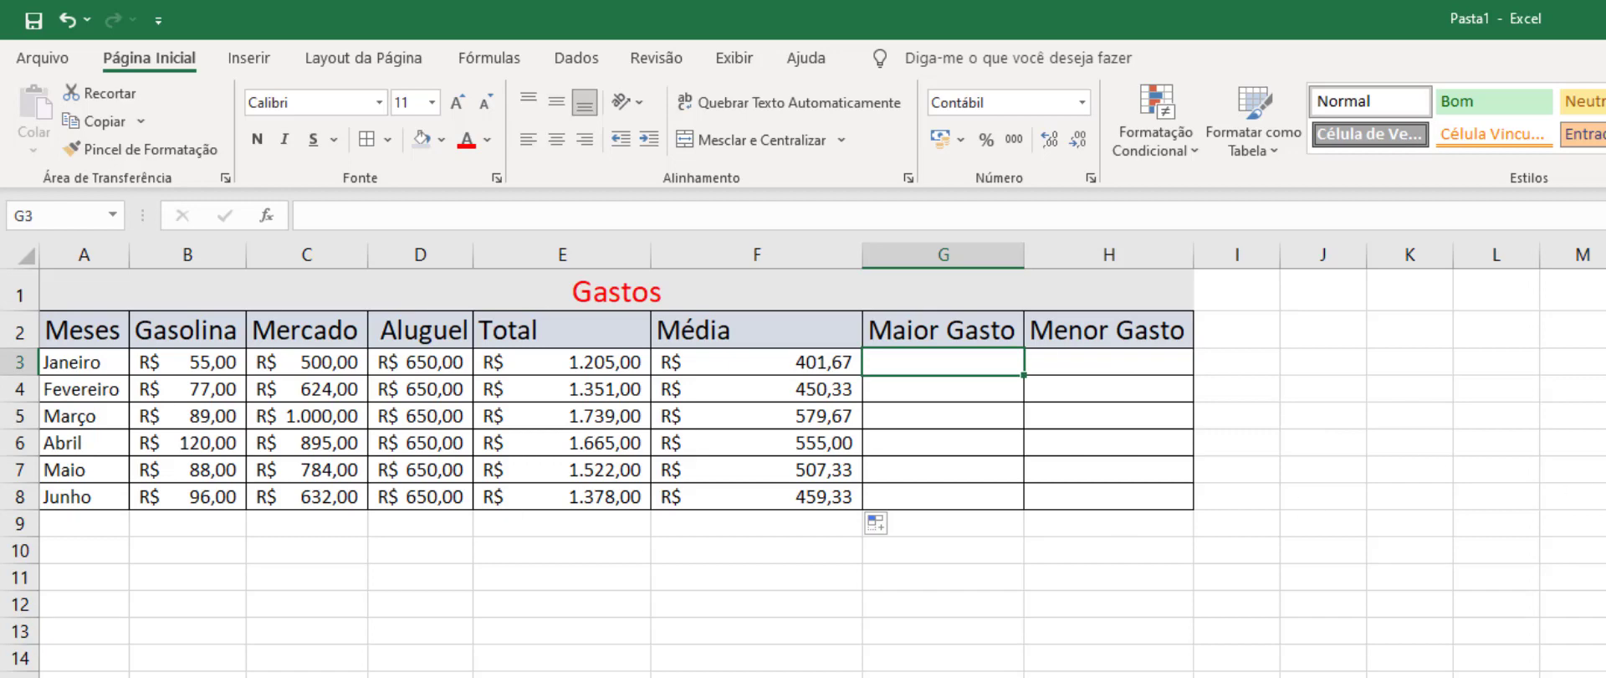
text(=m)
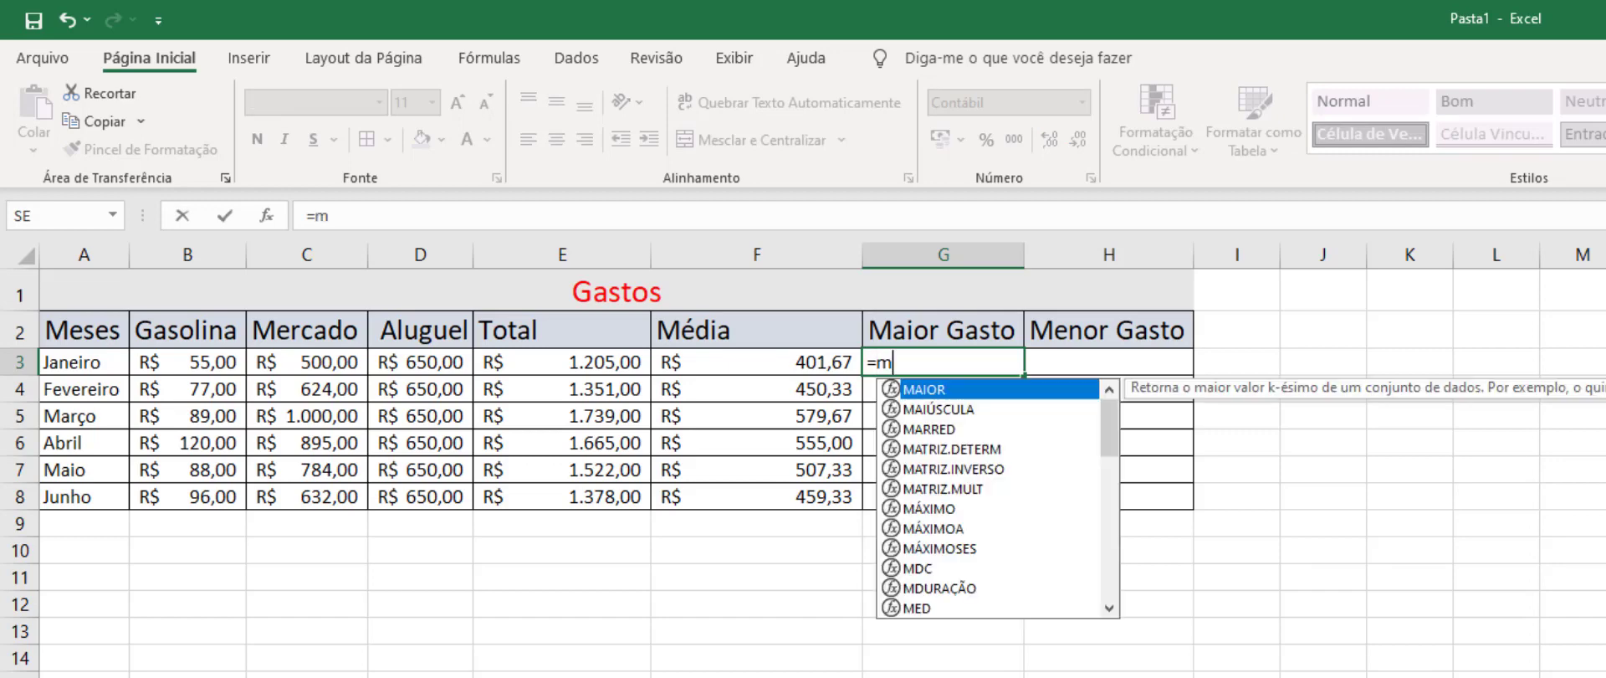
key(Return)
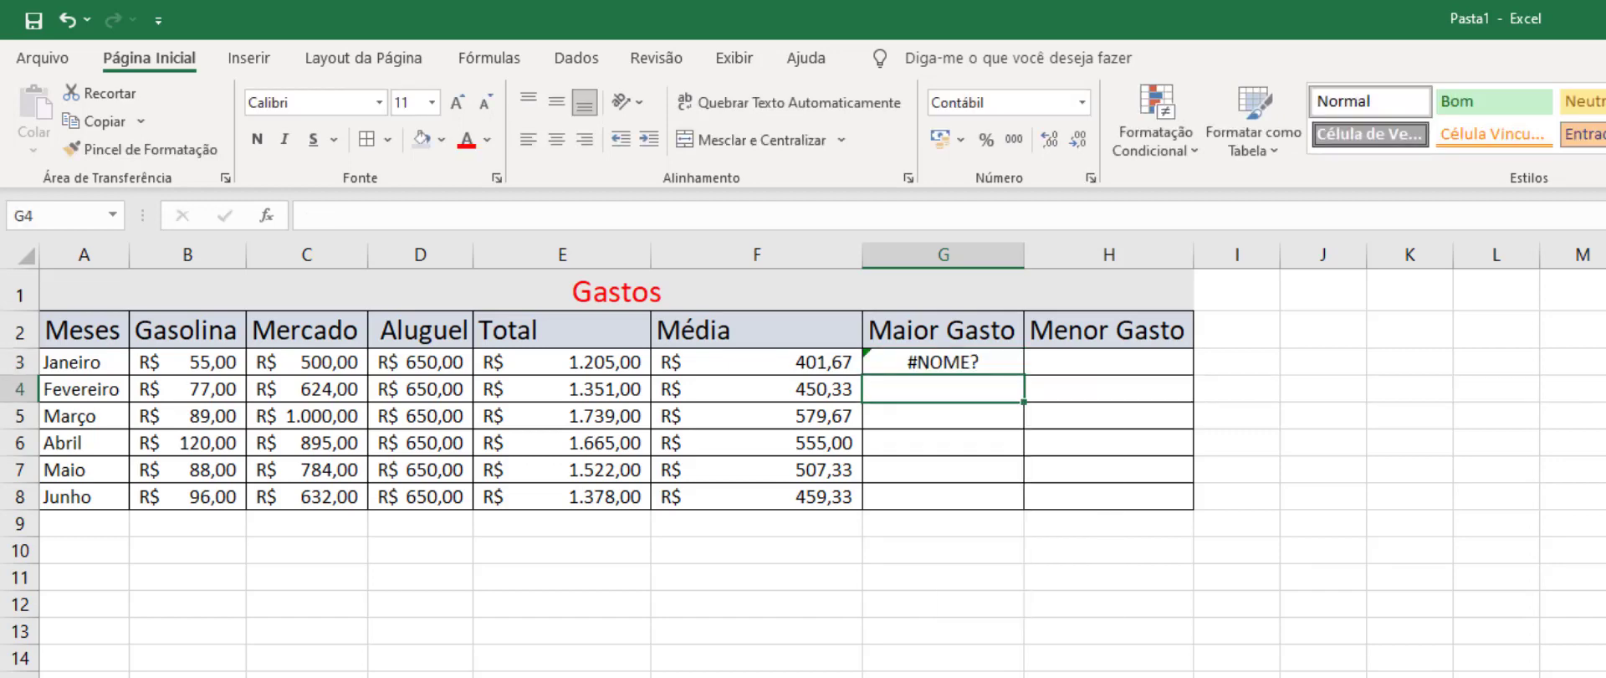
click(963, 356)
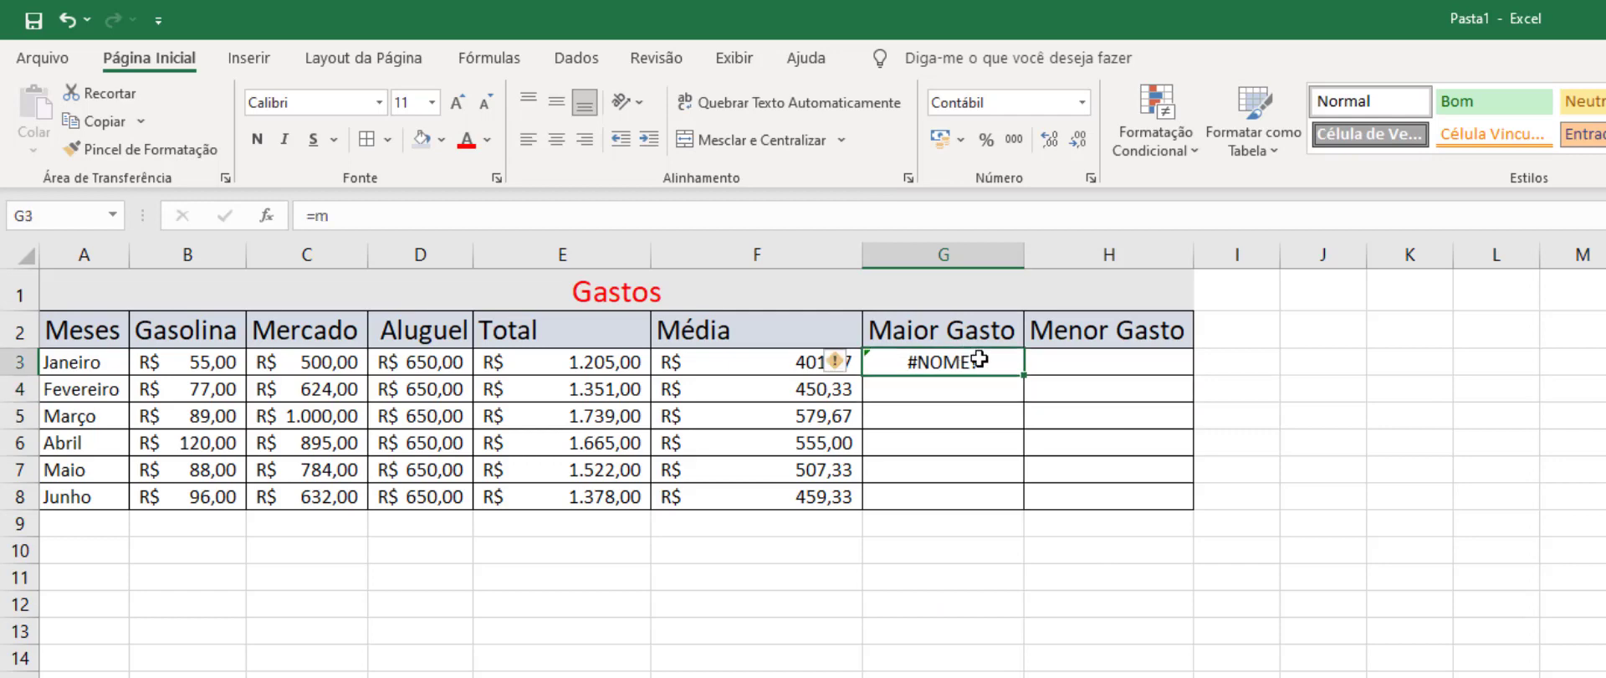
click(358, 211)
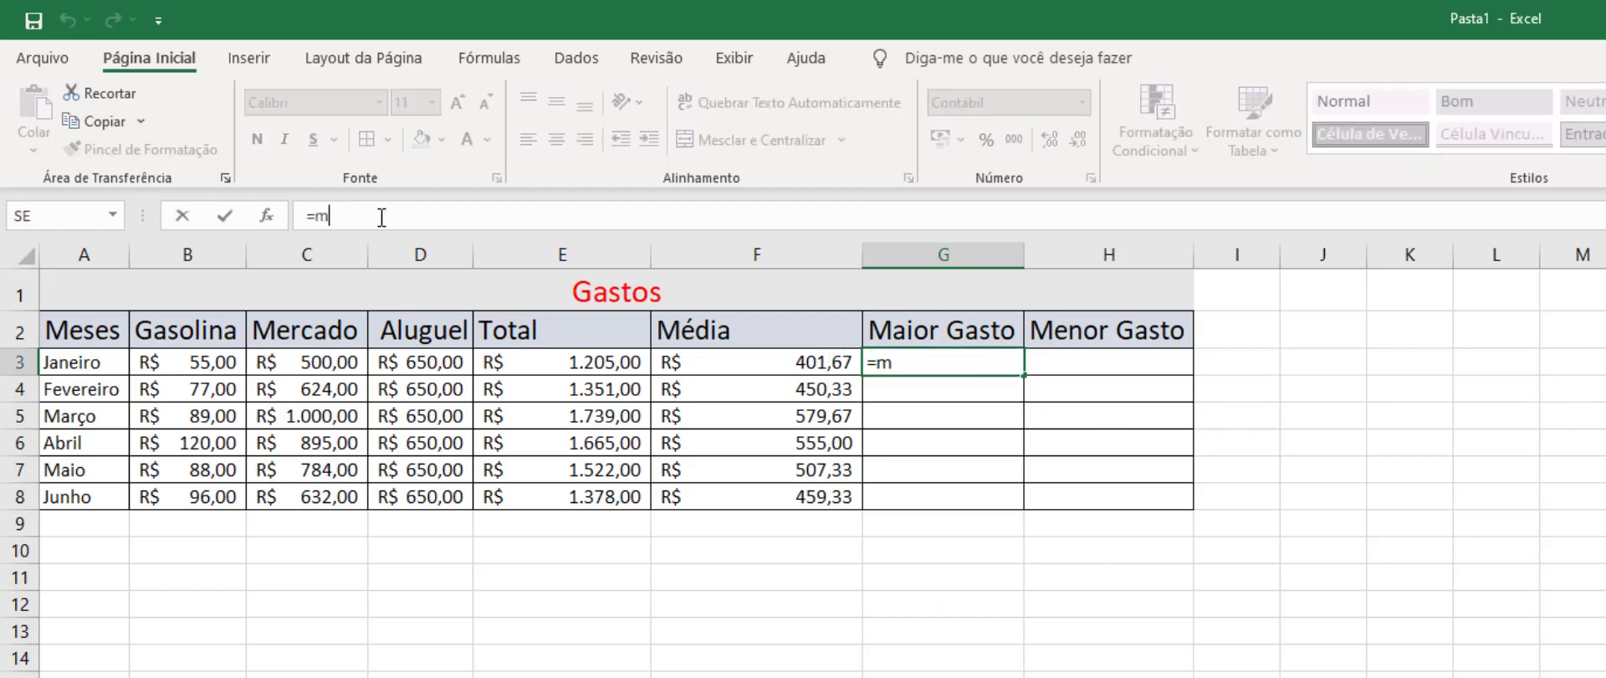
- Complete G3 as =MAIOR(B3:D3), fixing typos, and commit it, triggering a too-few-arguments warning
text(ao)
key(BackSpace)
text(ir)
key(BackSpace)
text(or)
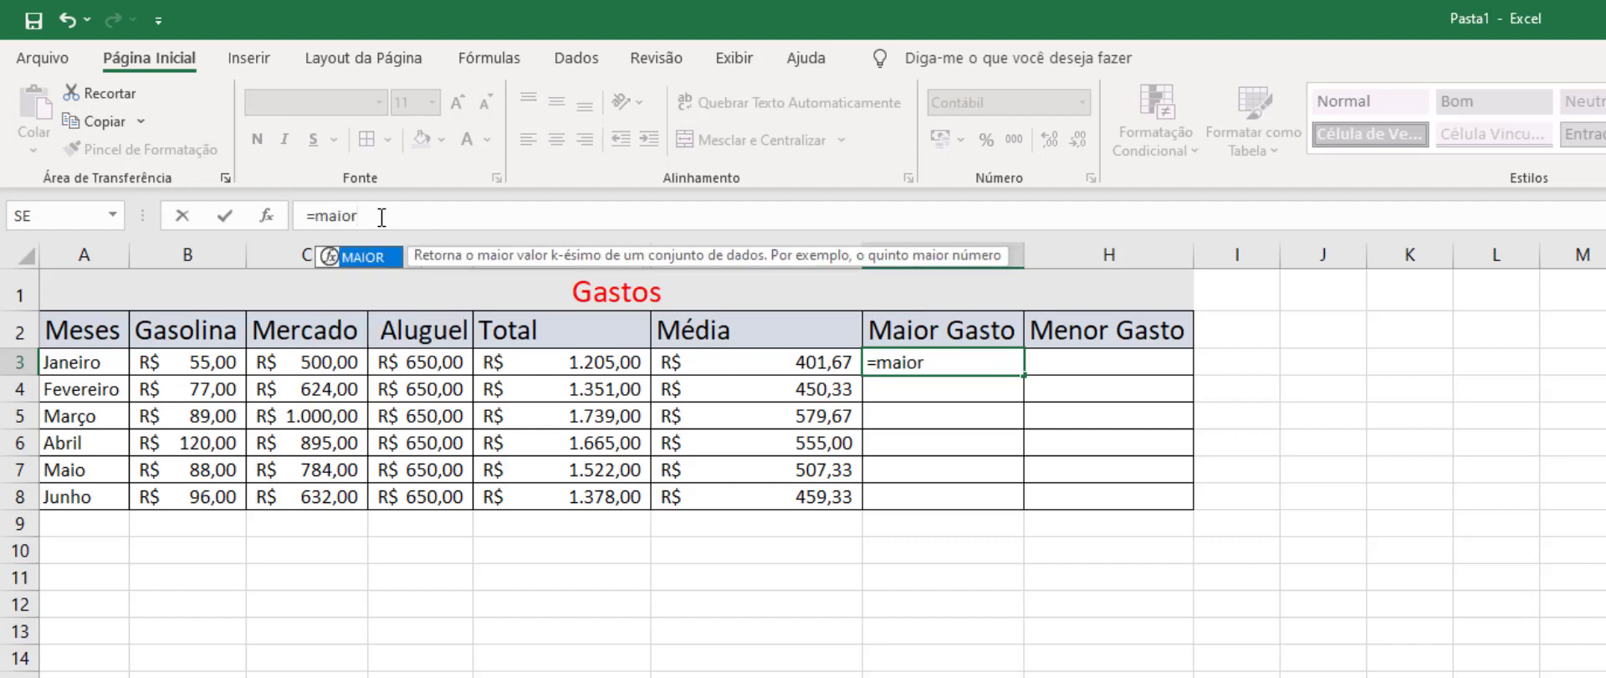
text(()
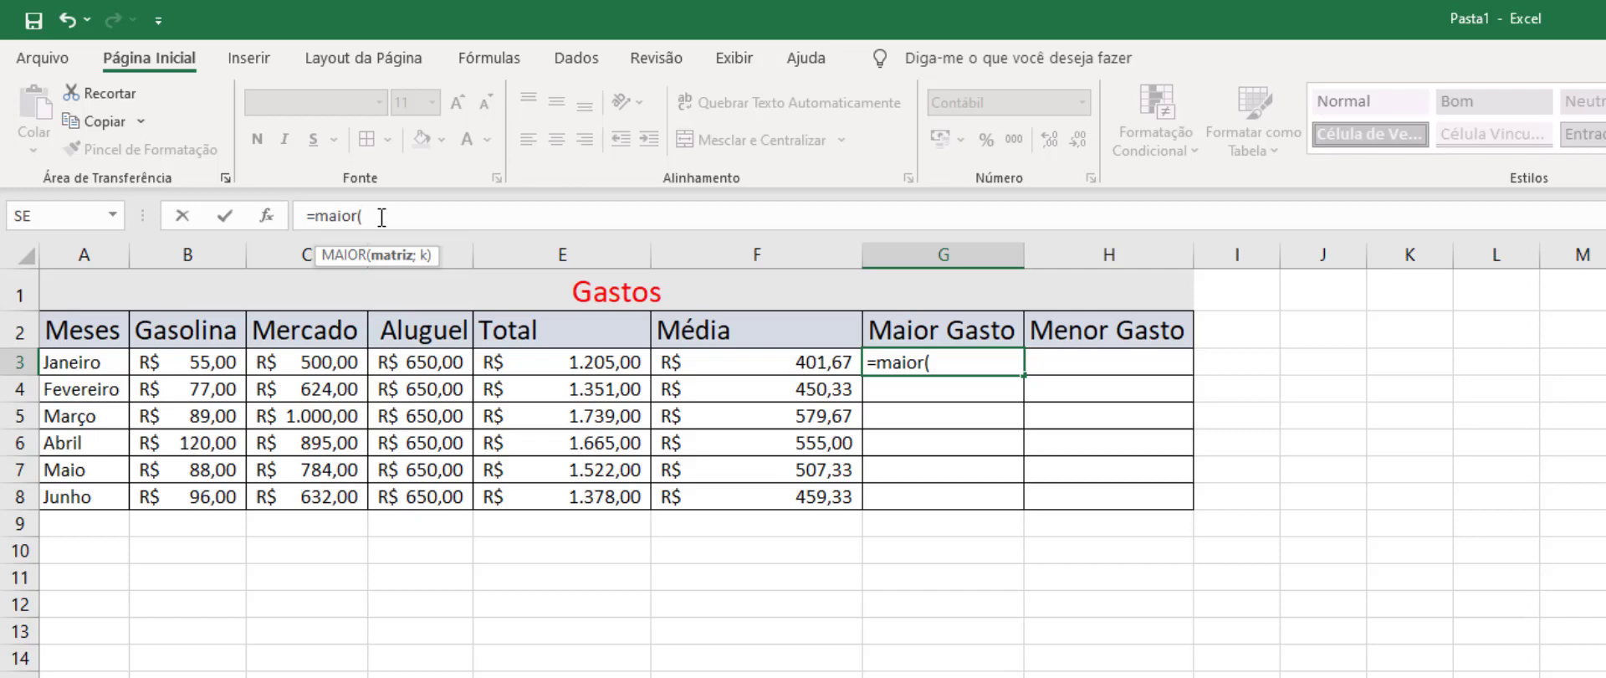
text(b4)
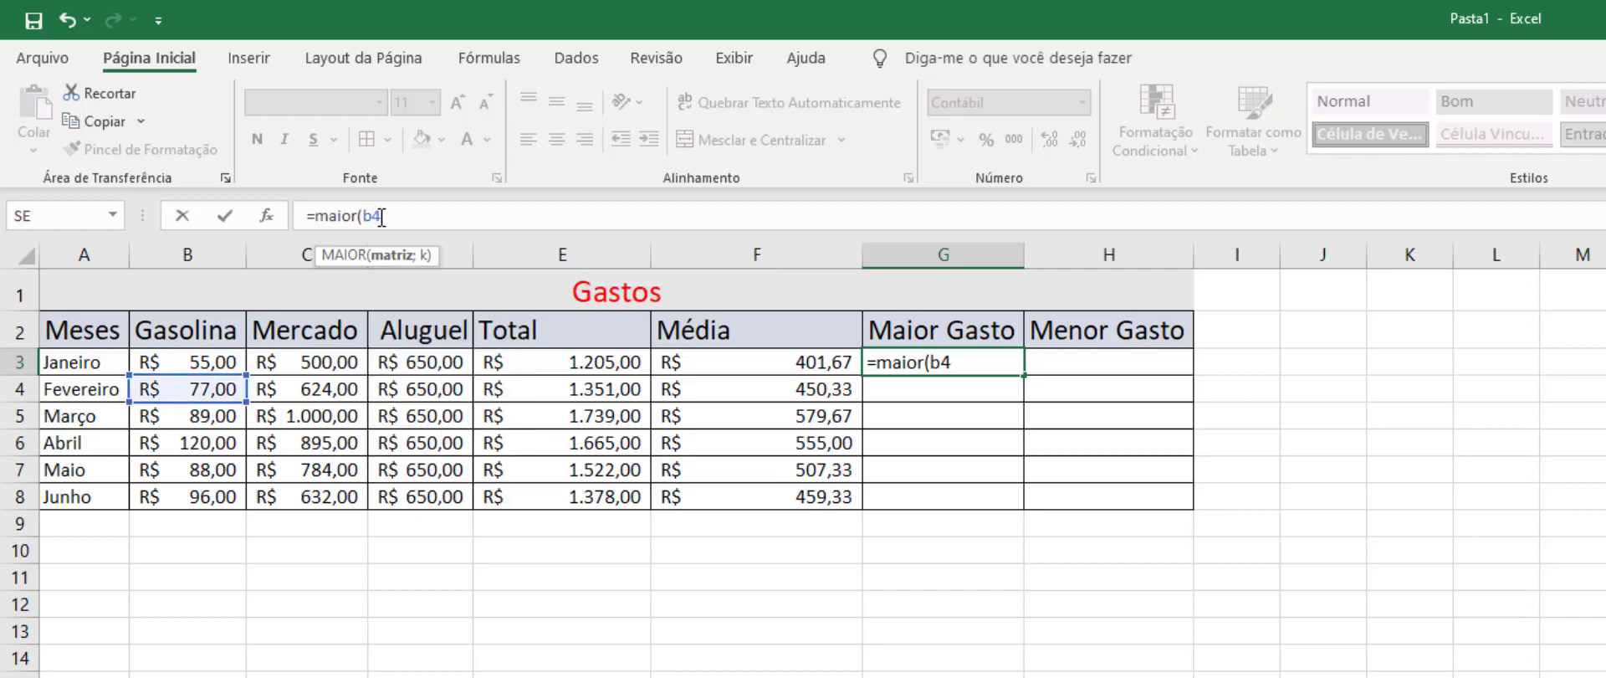
key(BackSpace)
text(3)
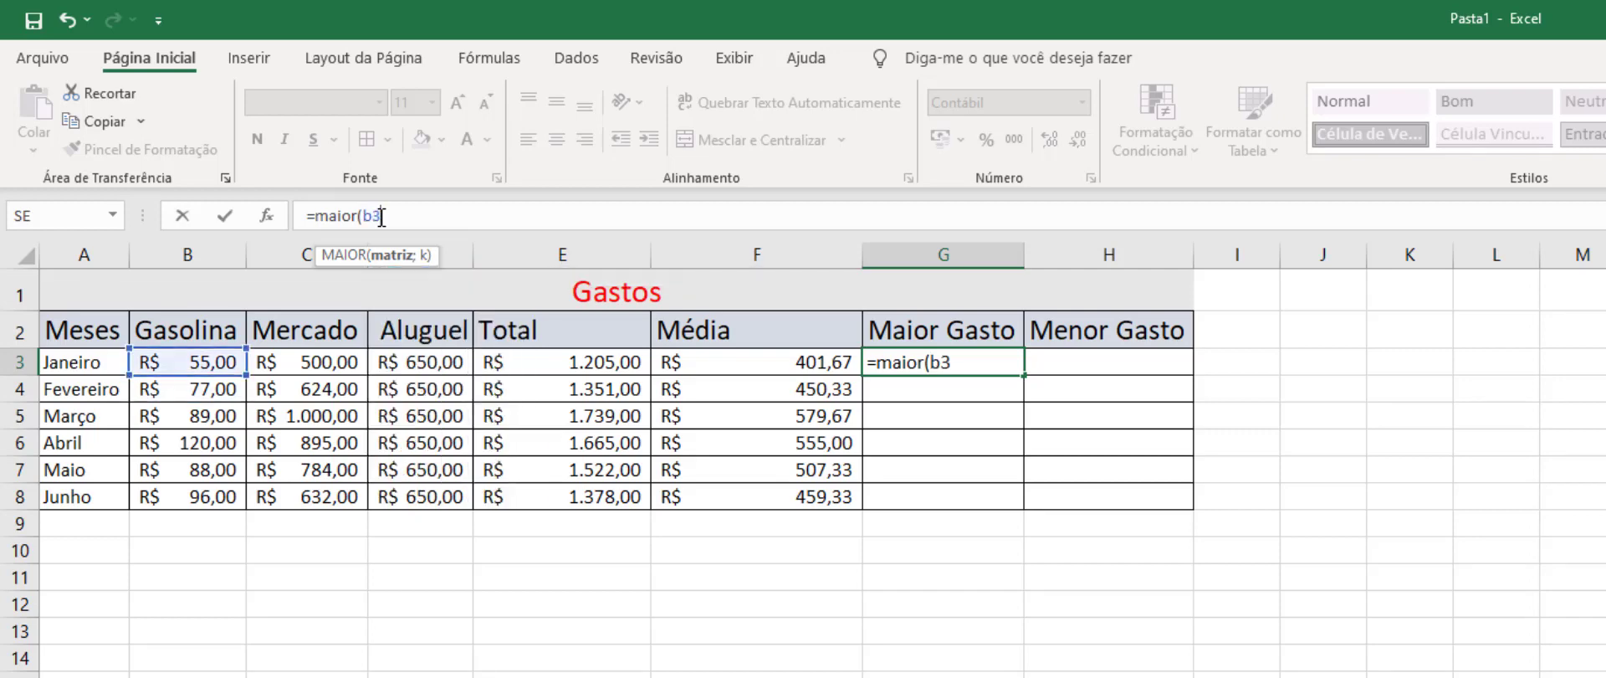
text(:d3)
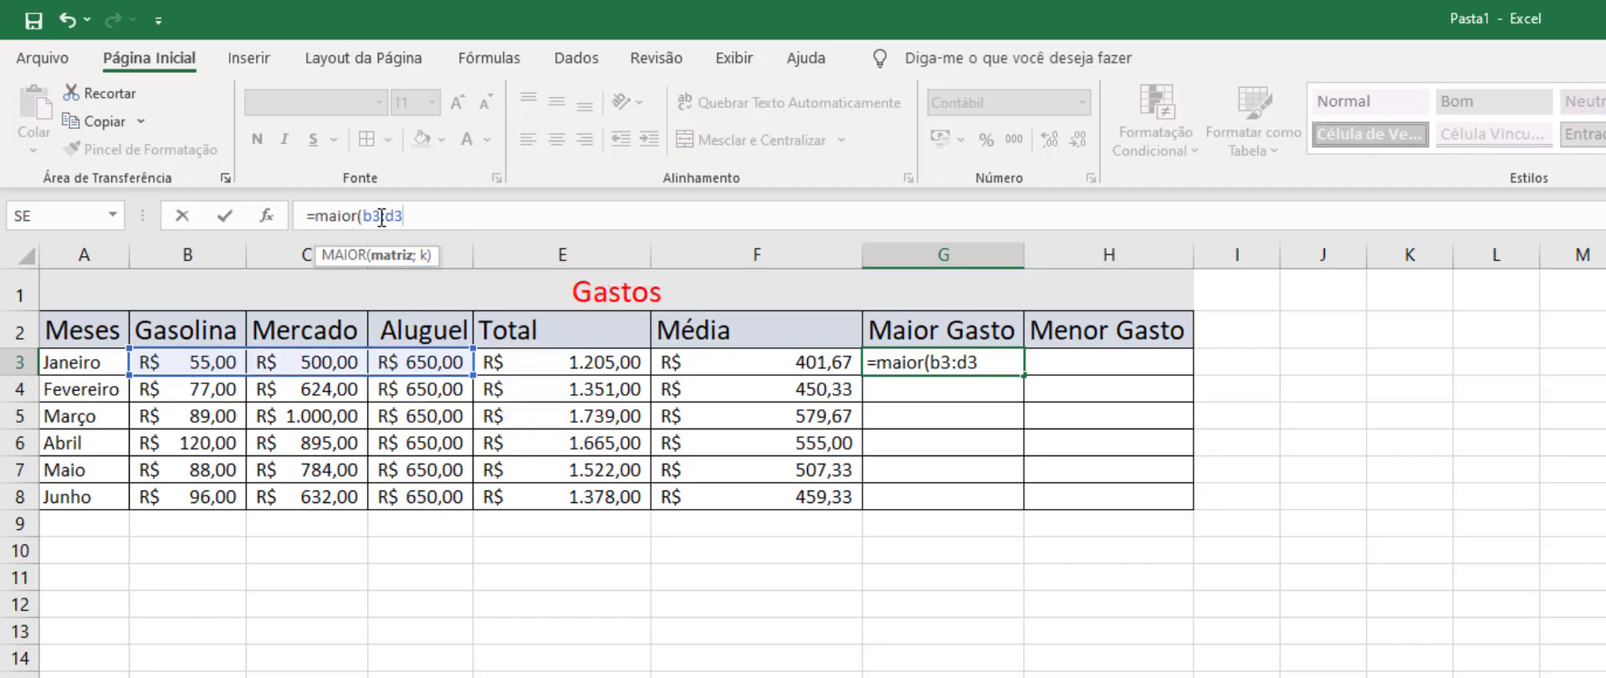
text())
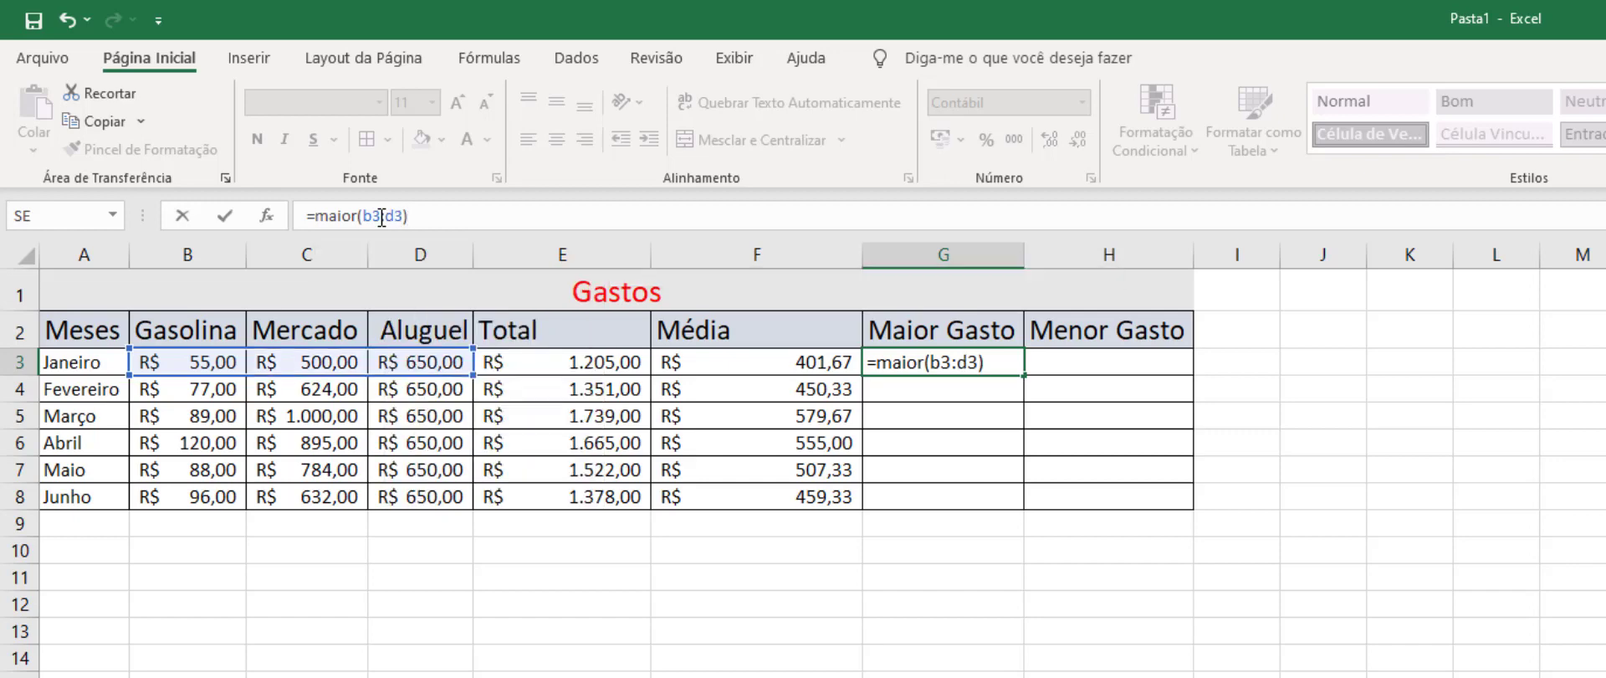
key(Return)
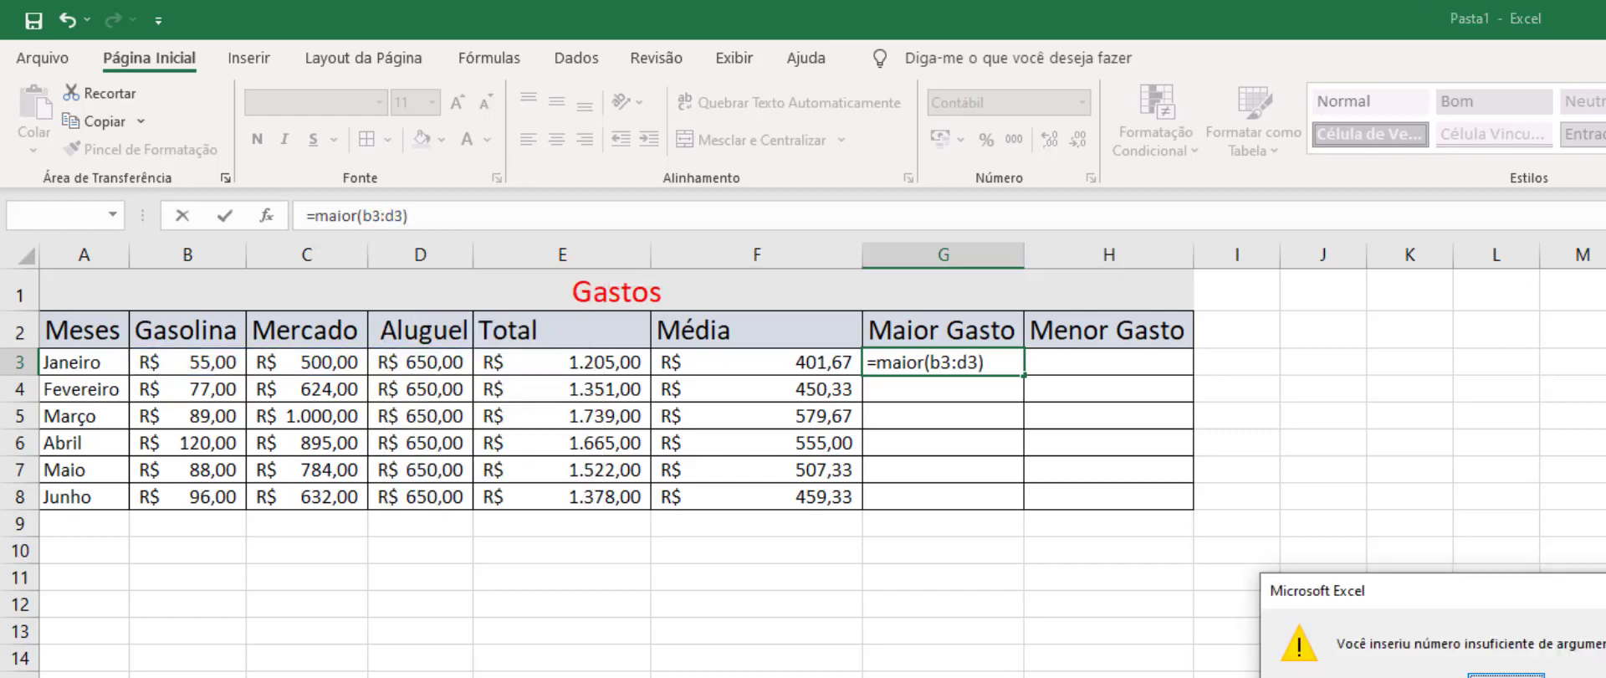
- Retry committing =MAIOR(B3:D3) in G3, dismissing the insufficient-arguments warning twice
click(1506, 674)
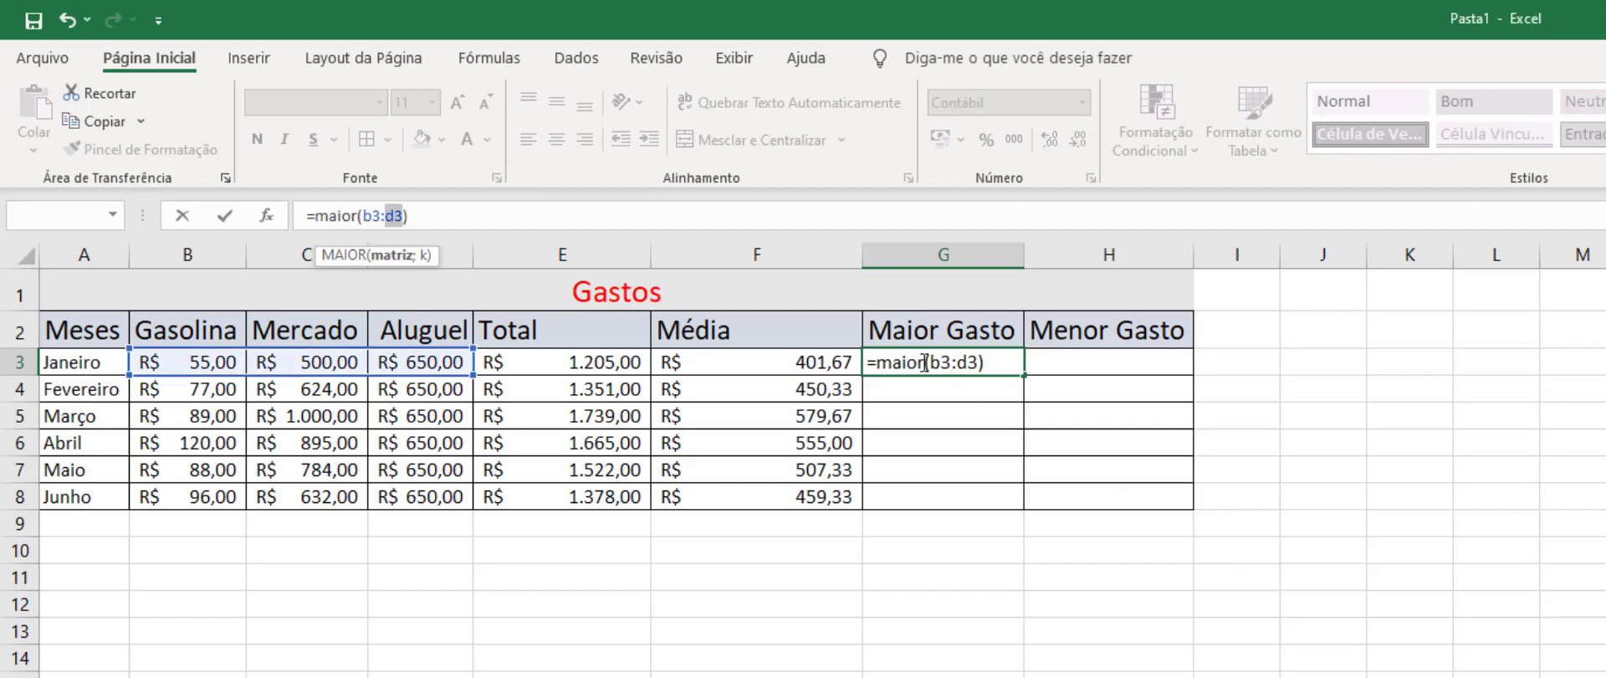
click(920, 362)
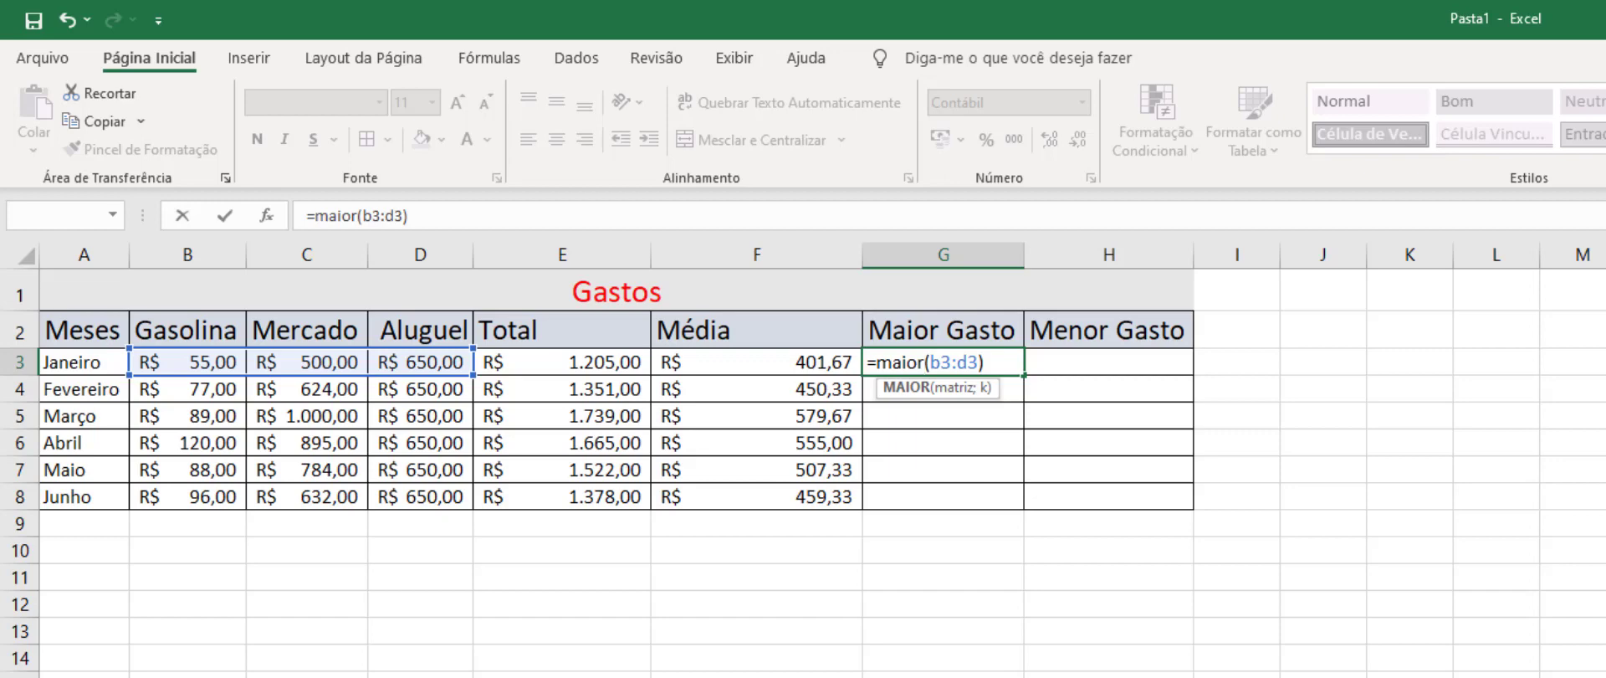
key(Return)
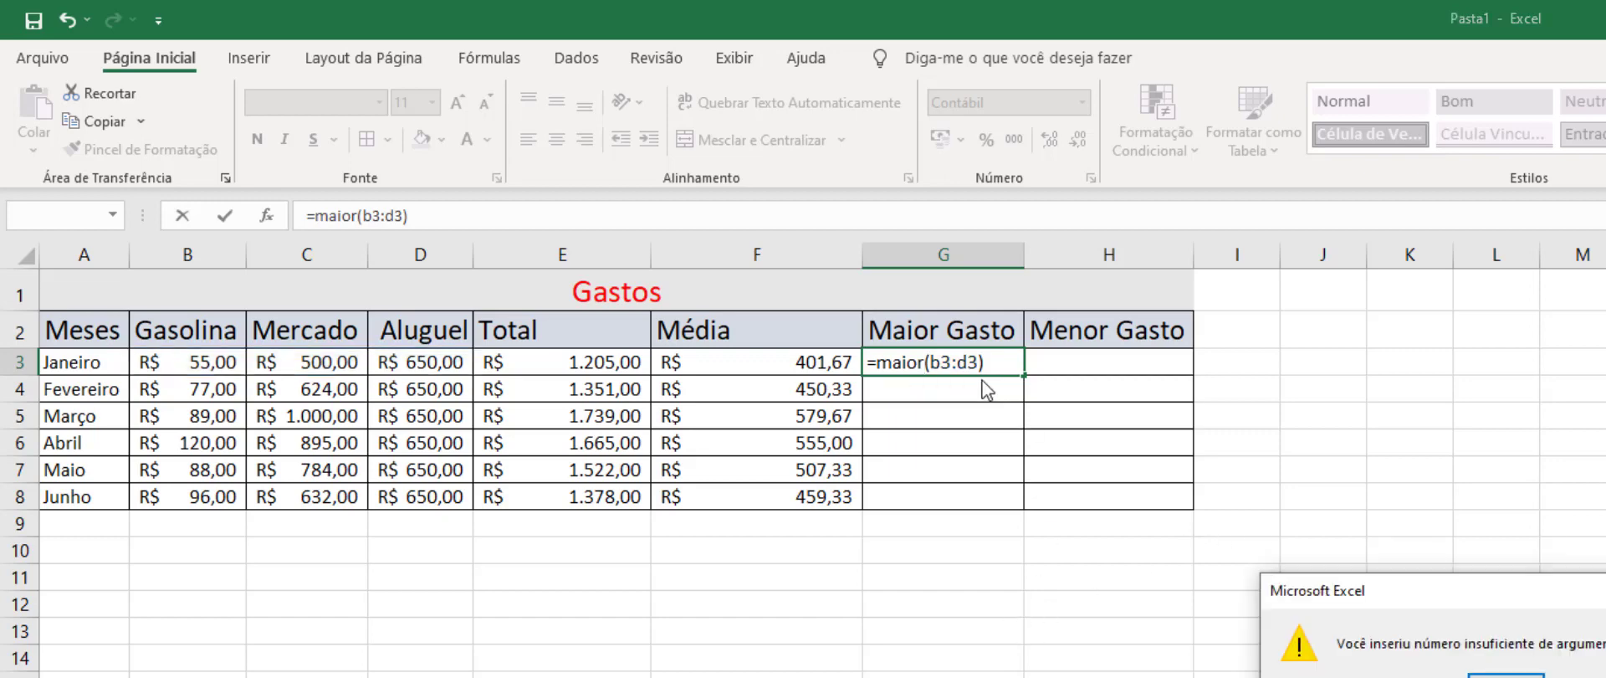
click(1506, 675)
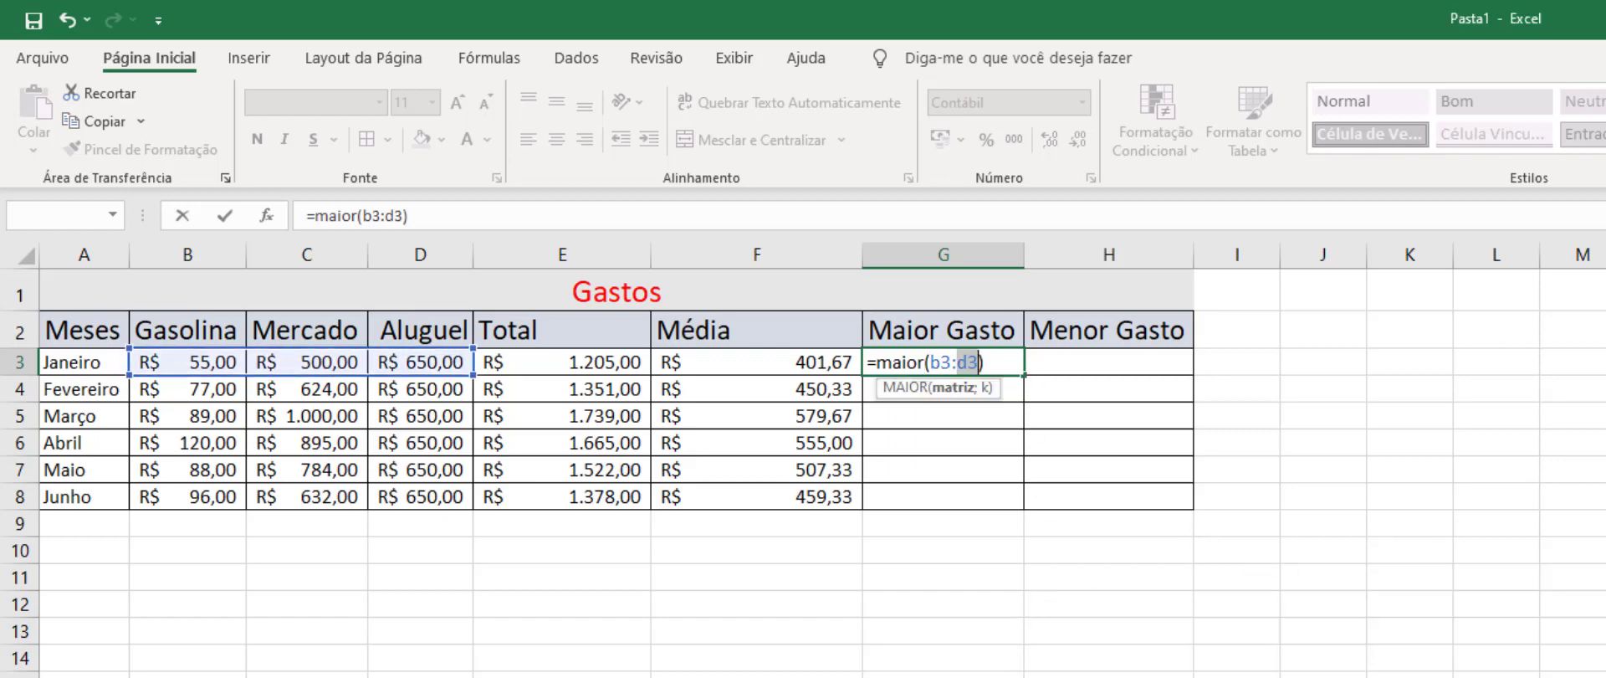
- Retype G3's function name as maxio and commit, which returns #NOME?
click(924, 363)
key(BackSpace)
key(BackSpace)
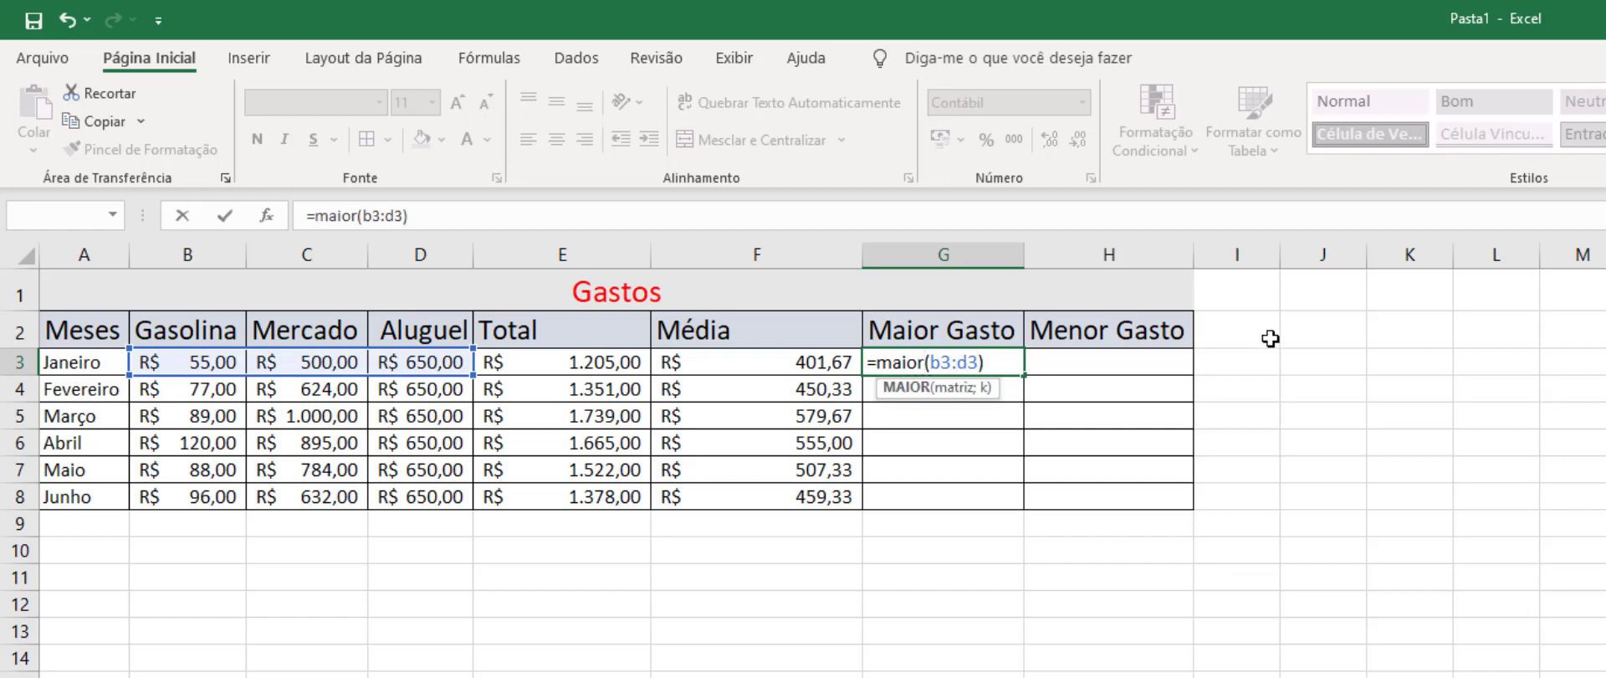
key(BackSpace)
text(x)
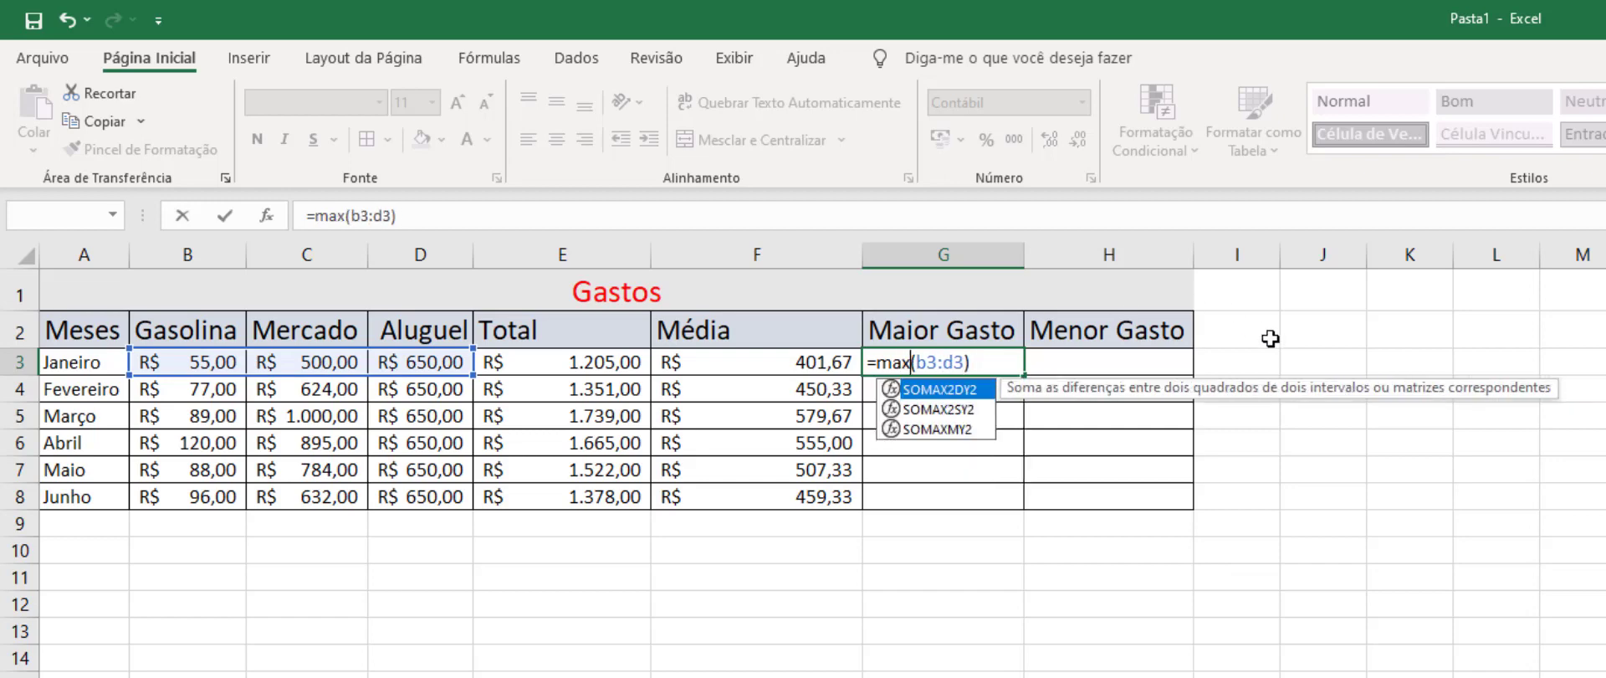
text(imo)
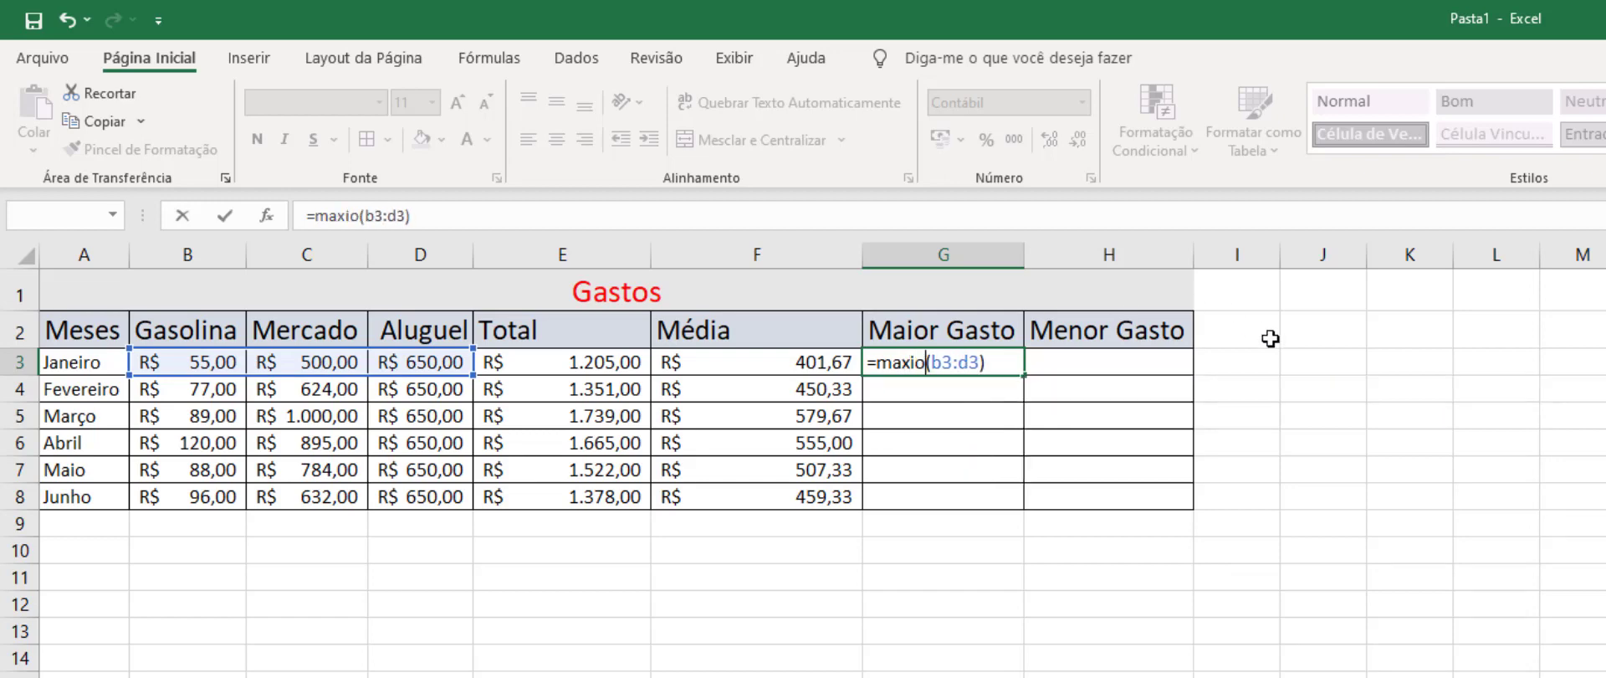
key(Return)
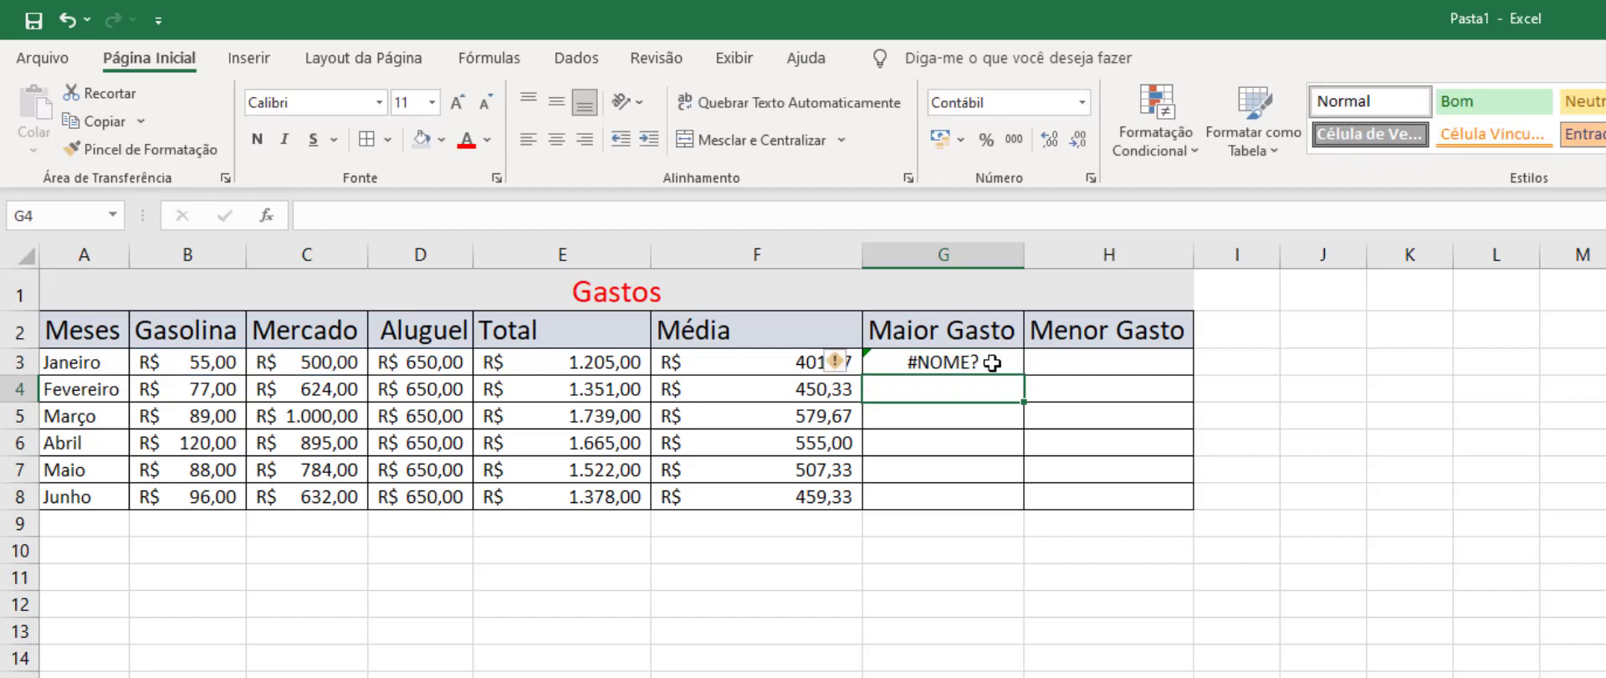
- Correct G3's formula to =MÁXIMO(B3:D3) so it shows 650,00
click(991, 363)
click(351, 215)
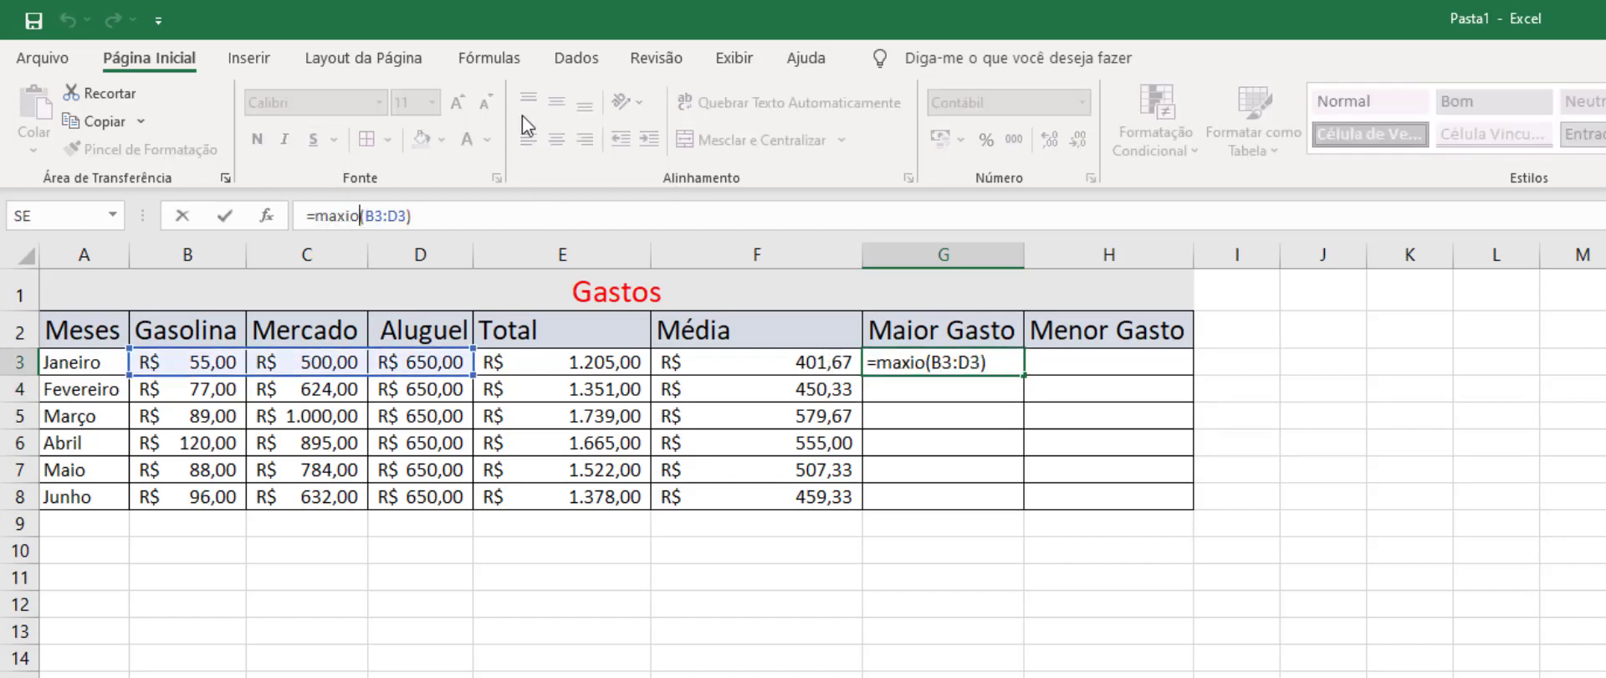
key(Delete)
text(mo)
key(Return)
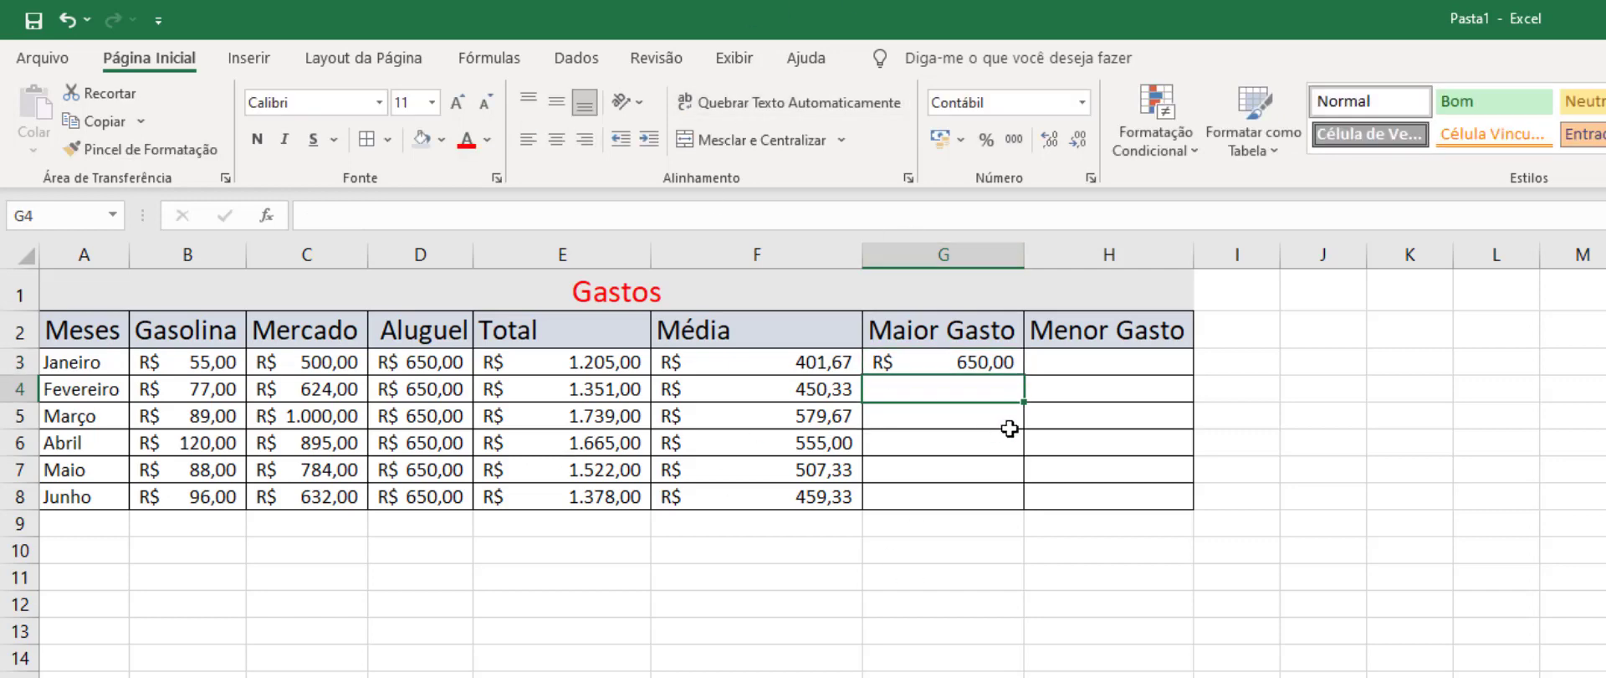
- Fill the MÁXIMO formula down to G8 and check March's result
click(950, 362)
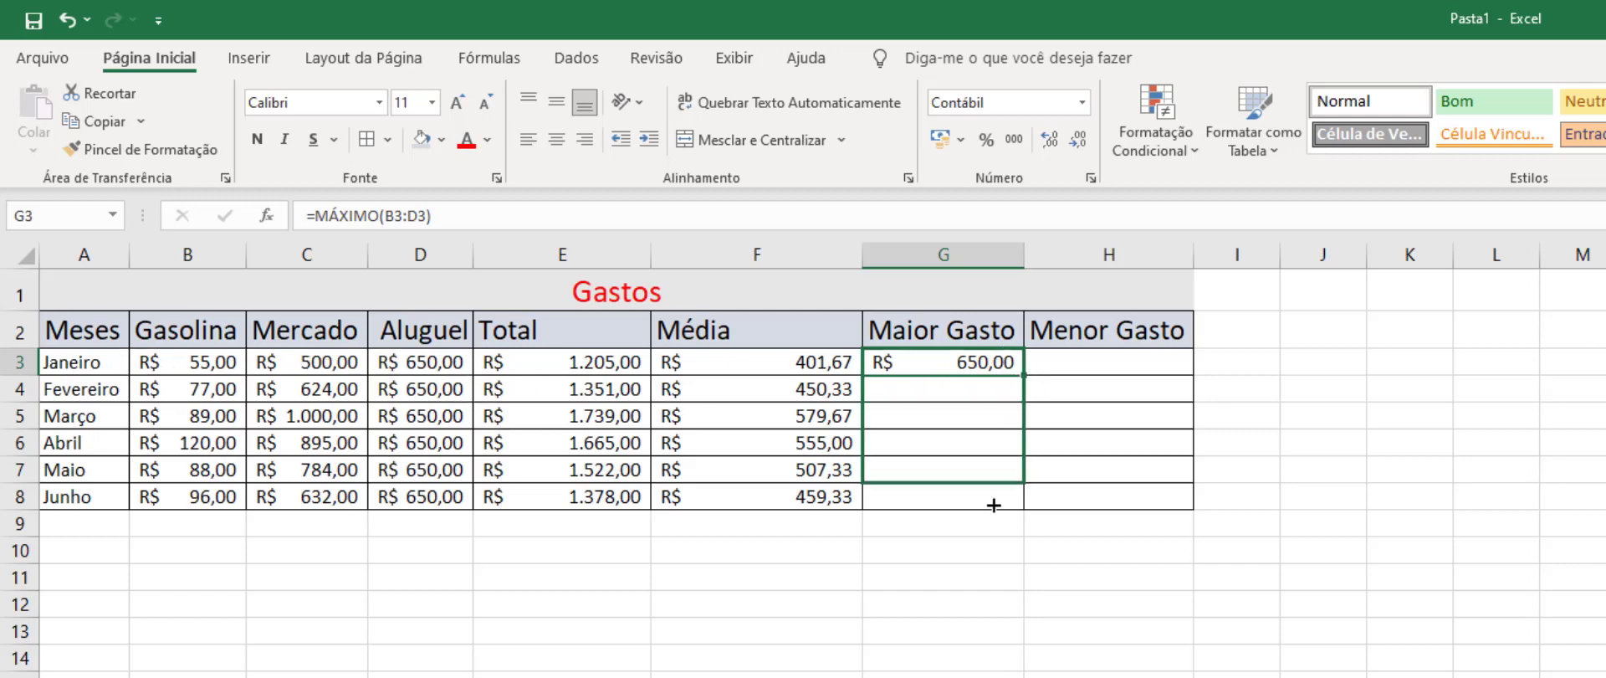
drag(1023, 375, 994, 502)
click(983, 416)
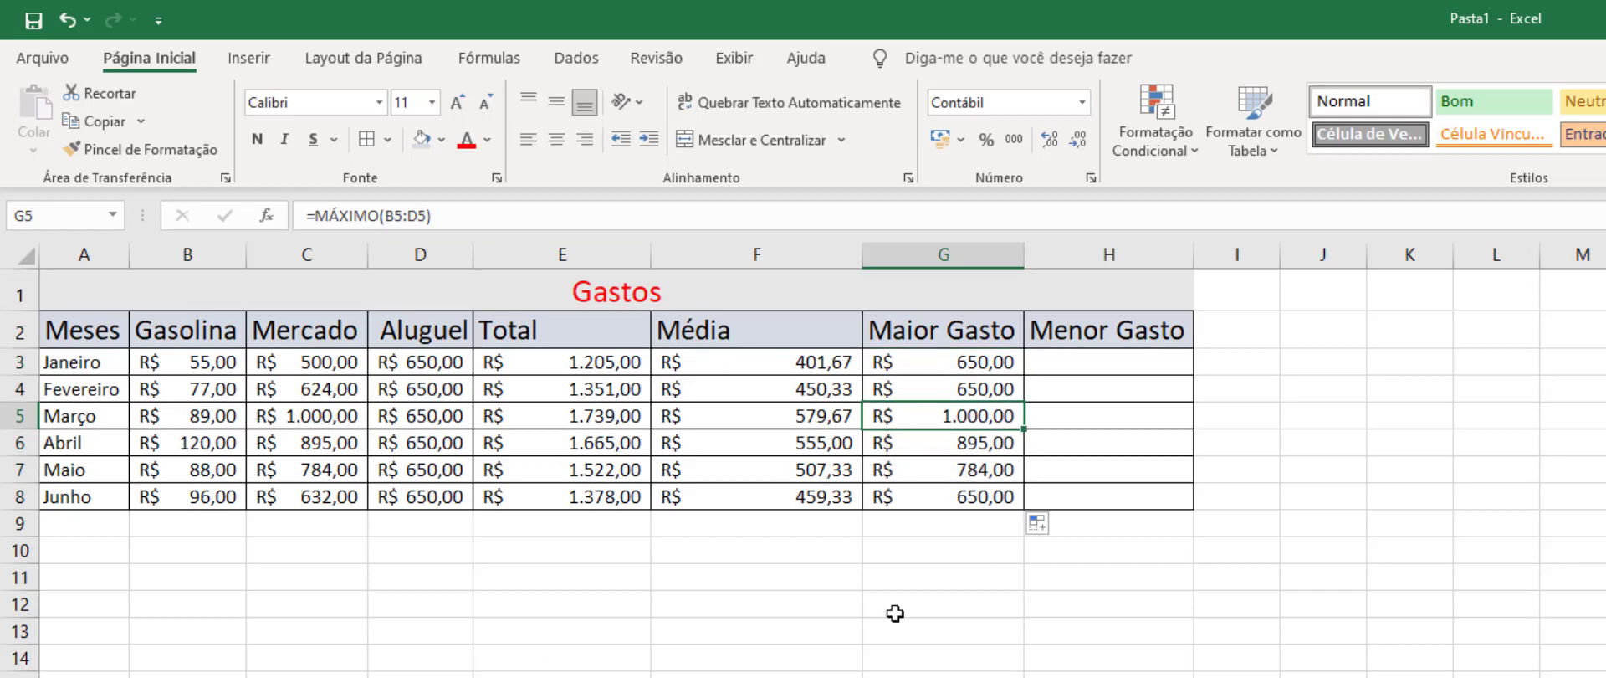
- Enter =MÍNIMO(B3:D3) in H3 and fill it down to H8, giving 55,00 to 96,00
click(1077, 364)
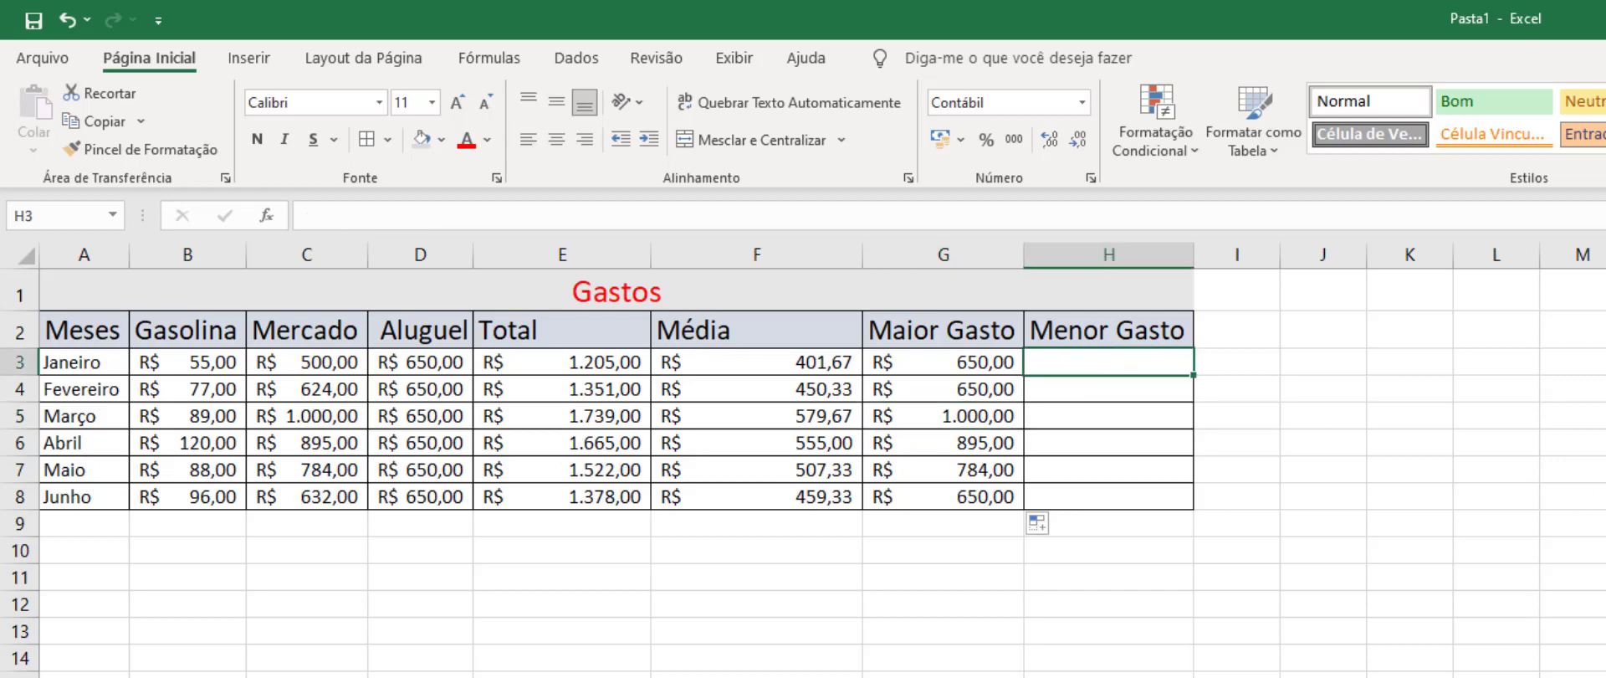
text(=)
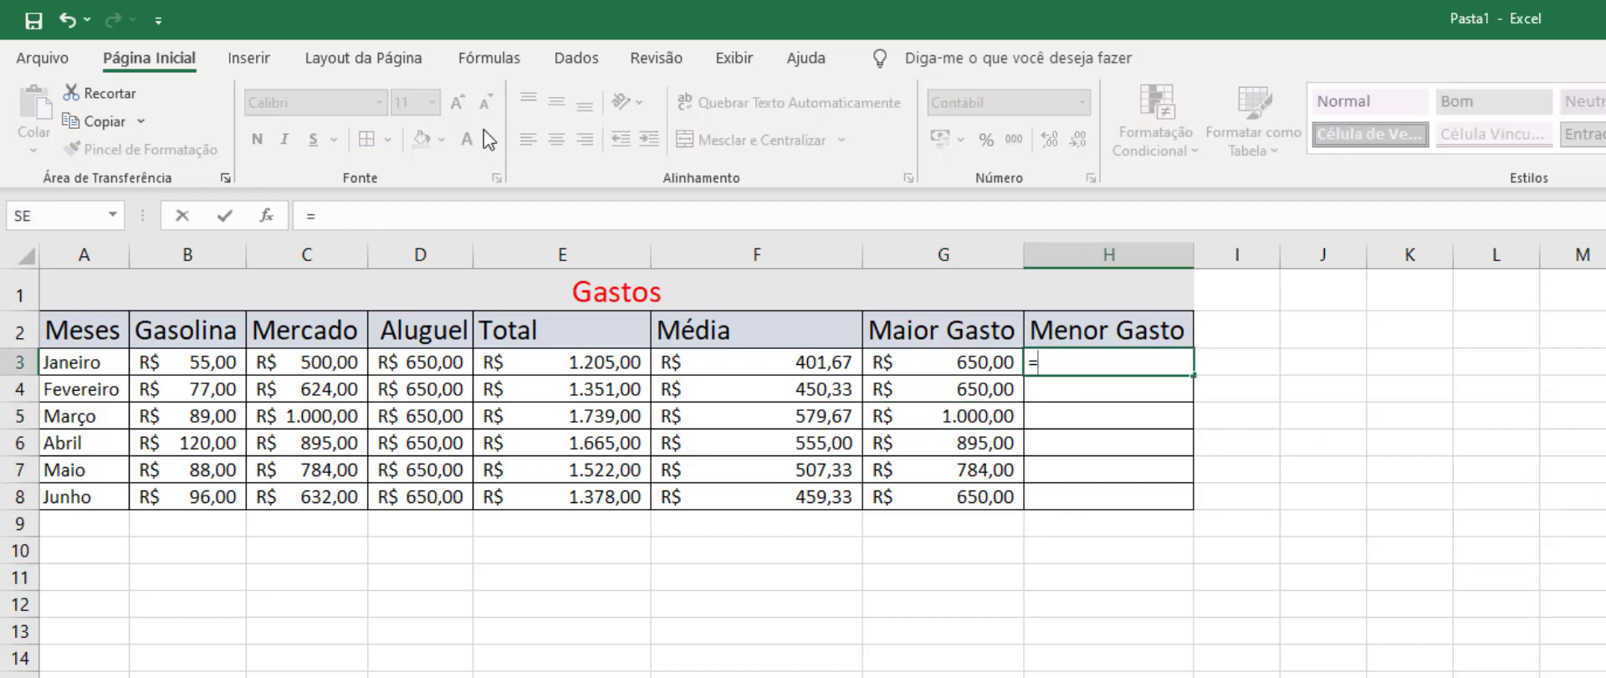
click(406, 205)
text(m)
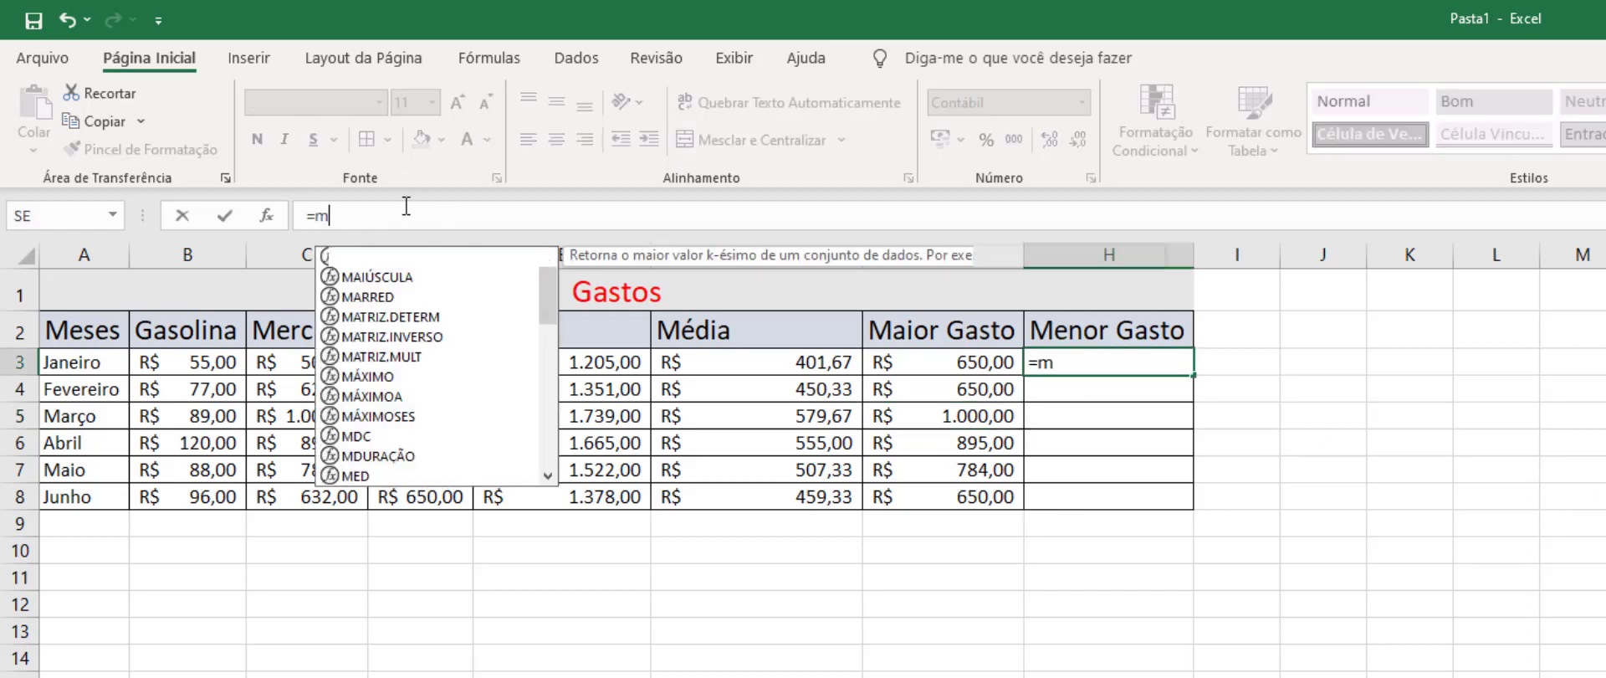
text(inimo()
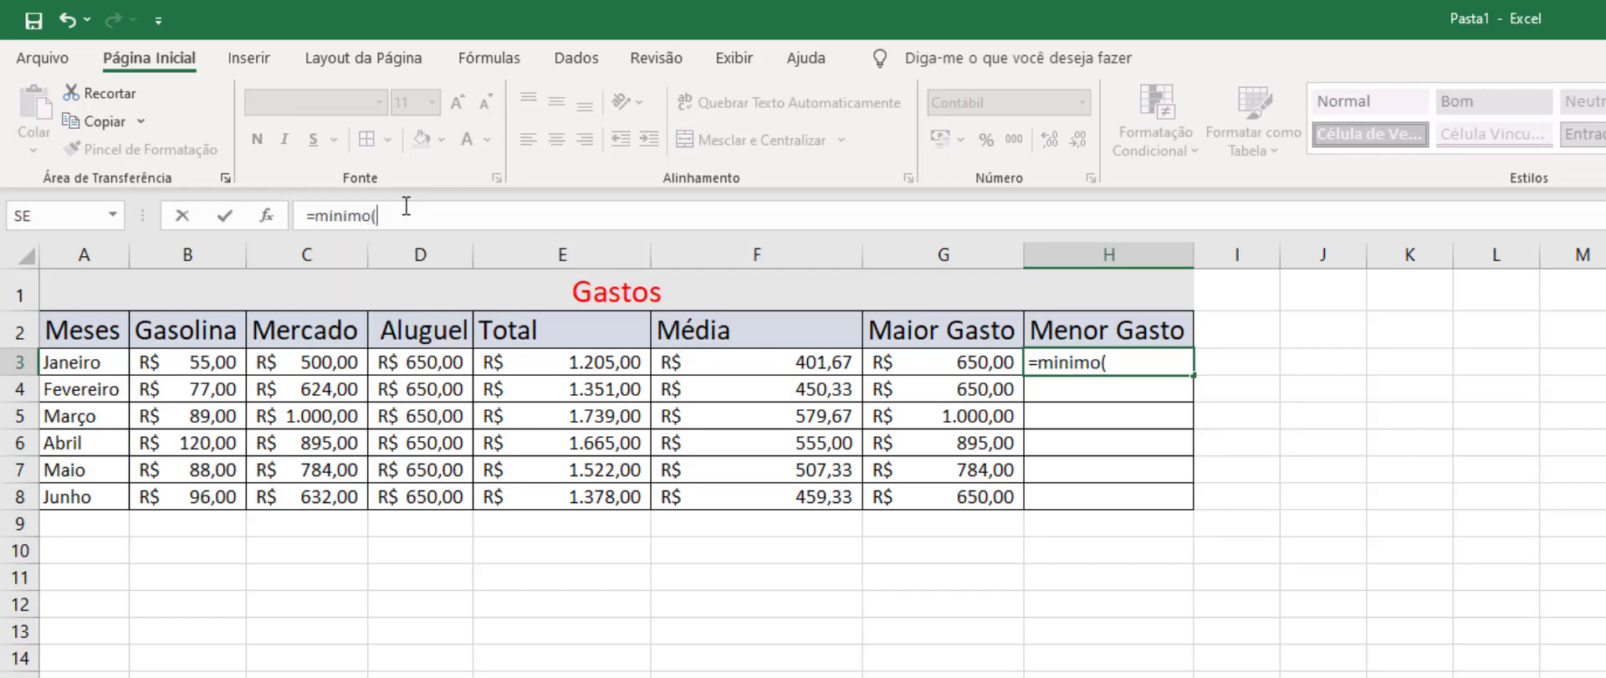
text(b3)
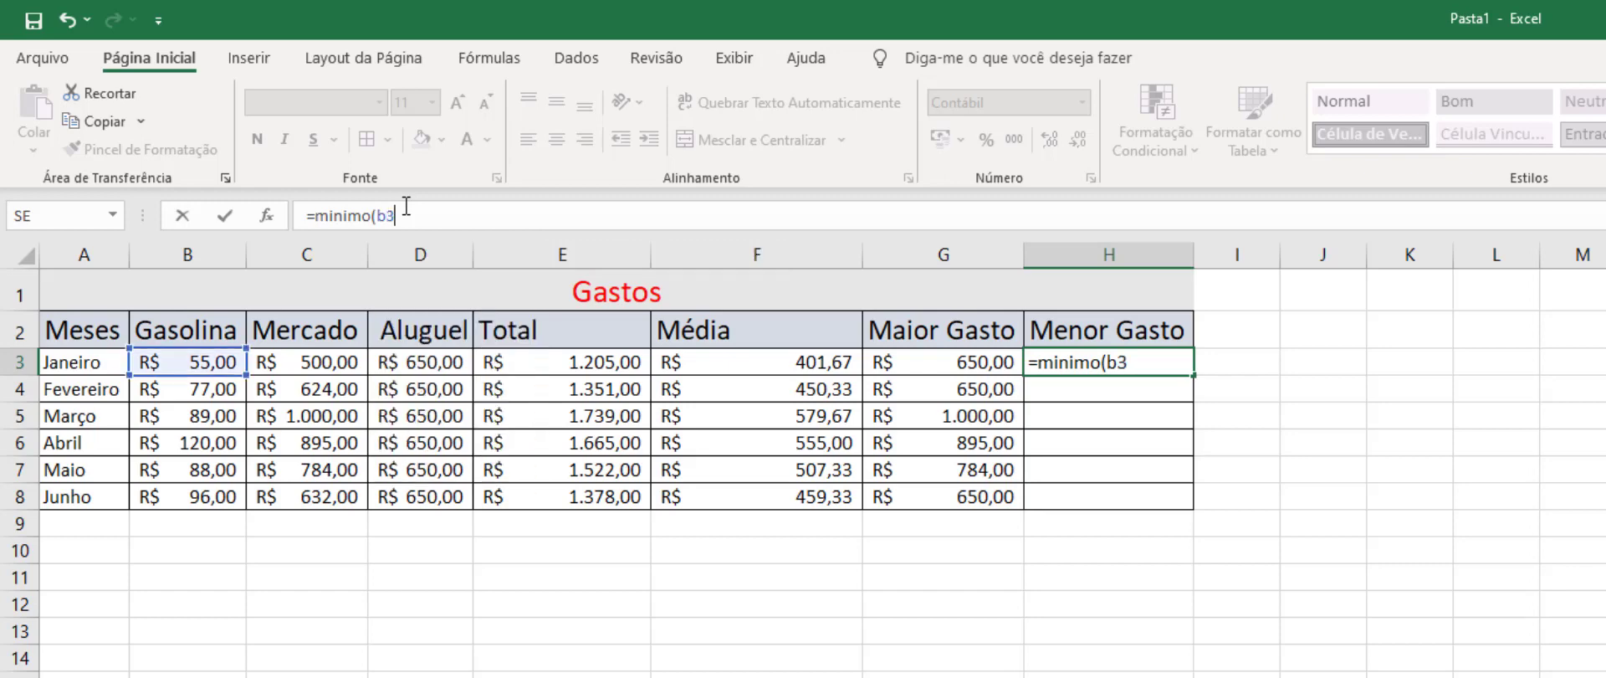
text(:d)
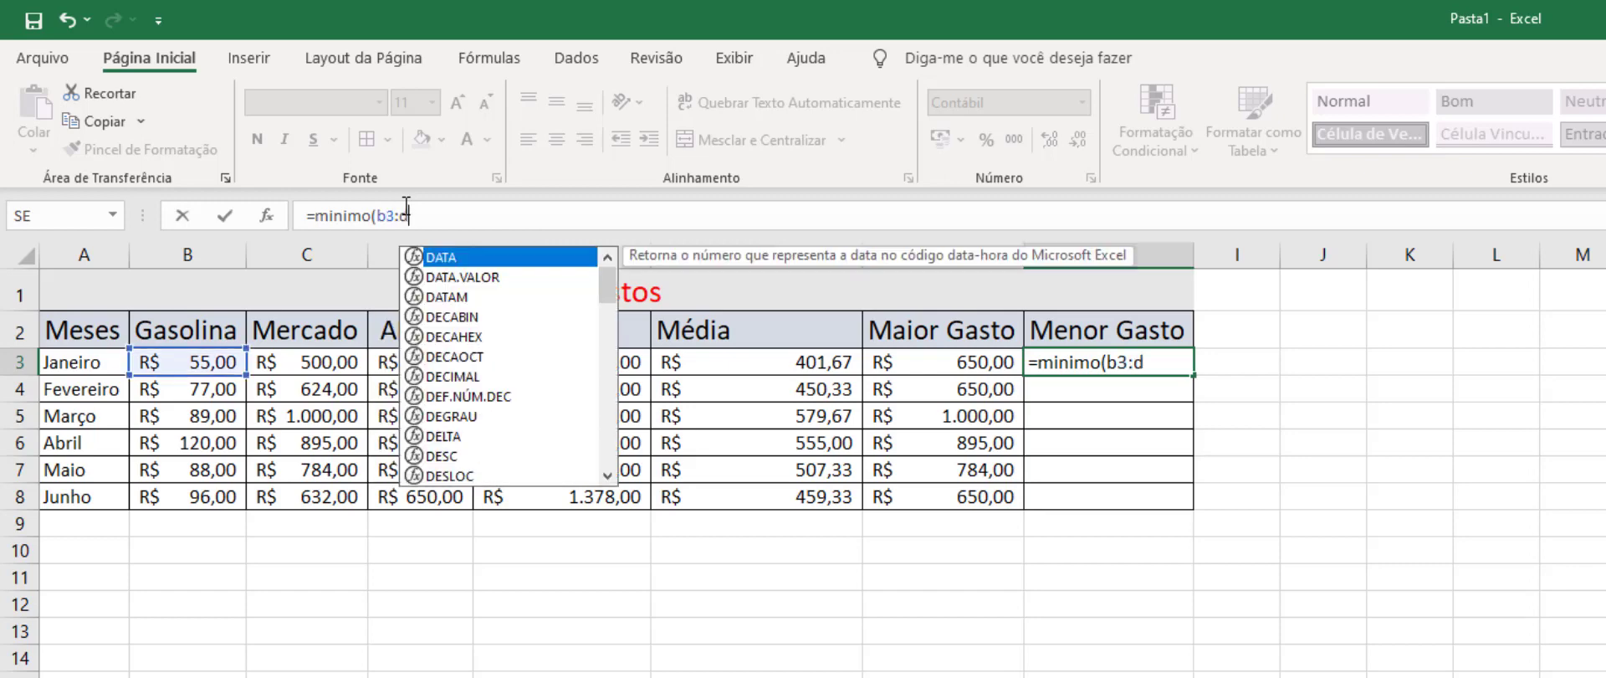
text(3)
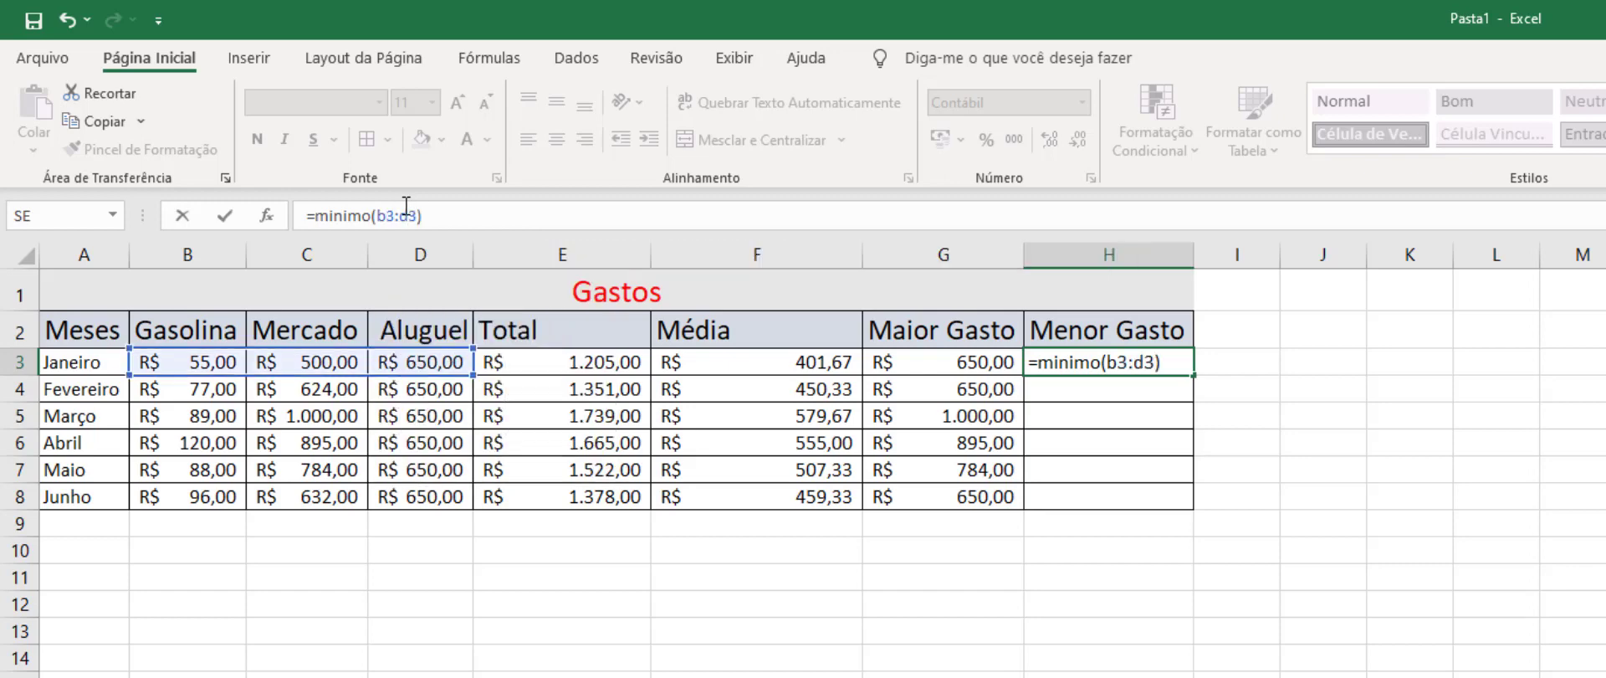
key(Return)
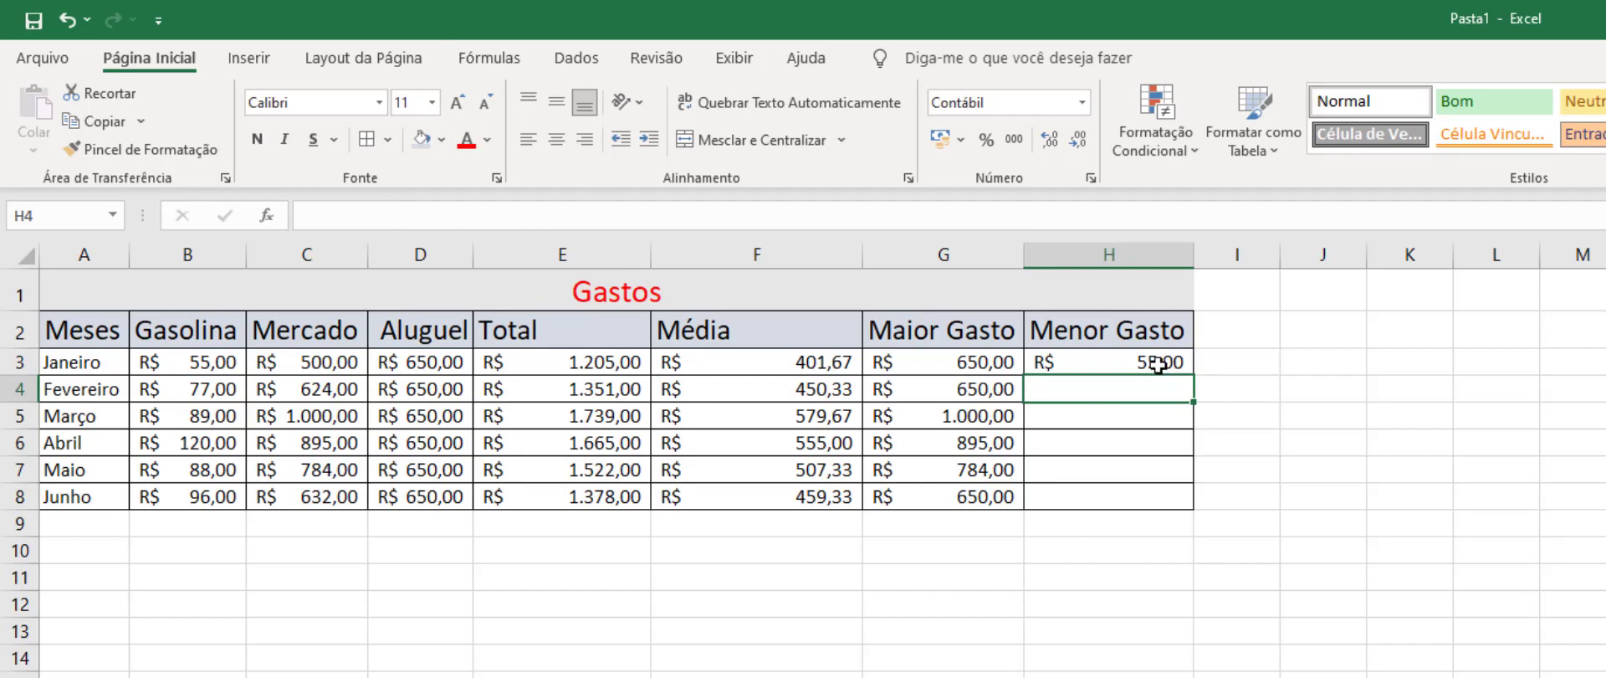
click(1158, 363)
drag(1193, 375, 1194, 506)
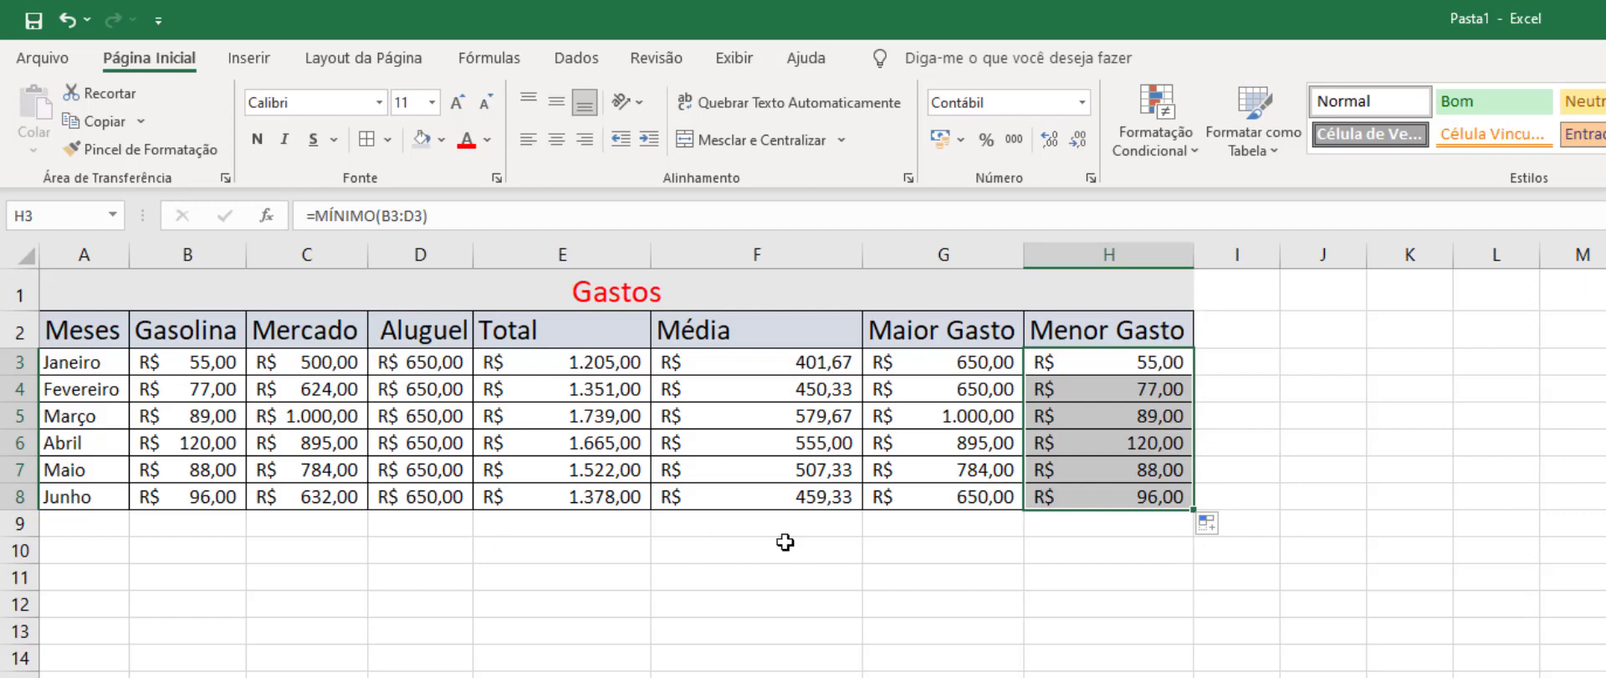
- Change March's Mercado value in C5 from 1000 to 800
click(944, 677)
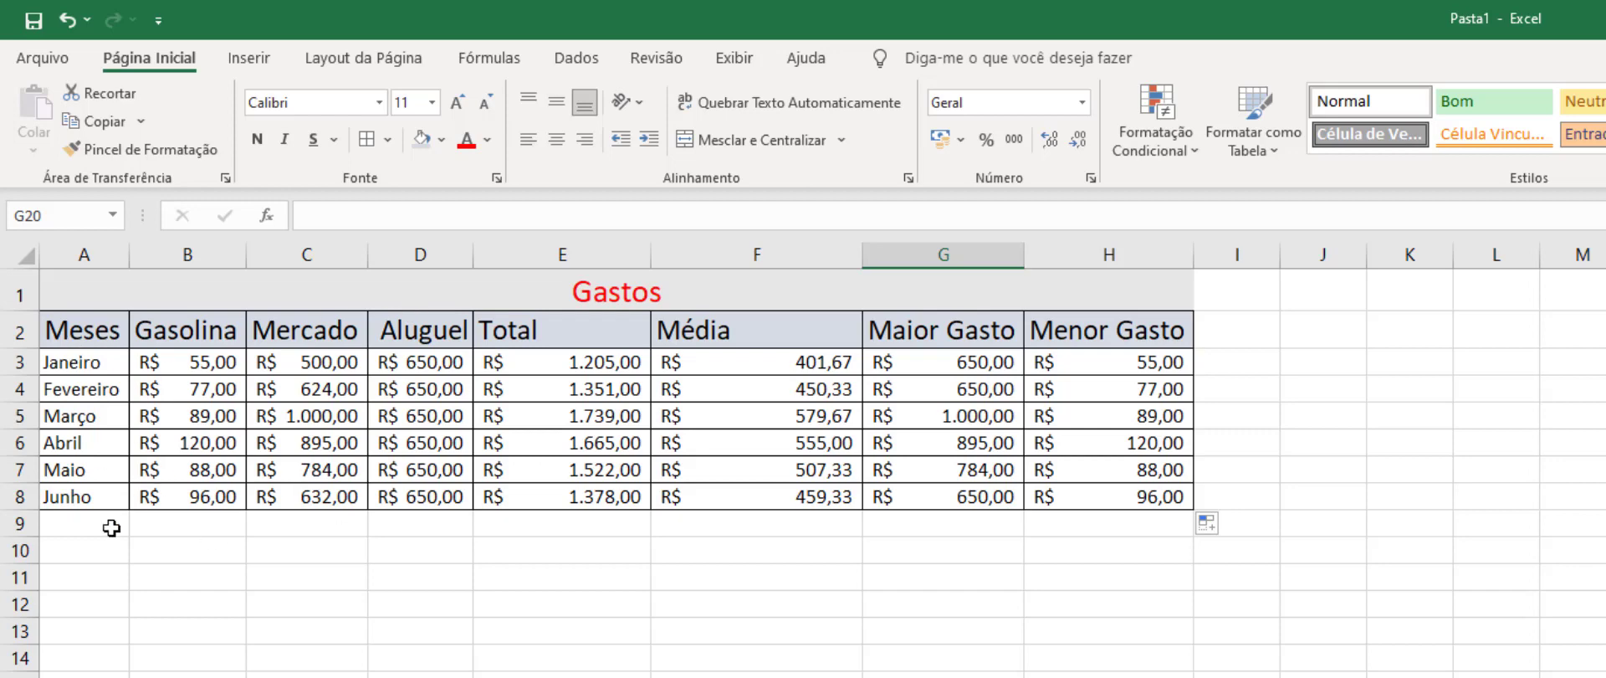
click(335, 419)
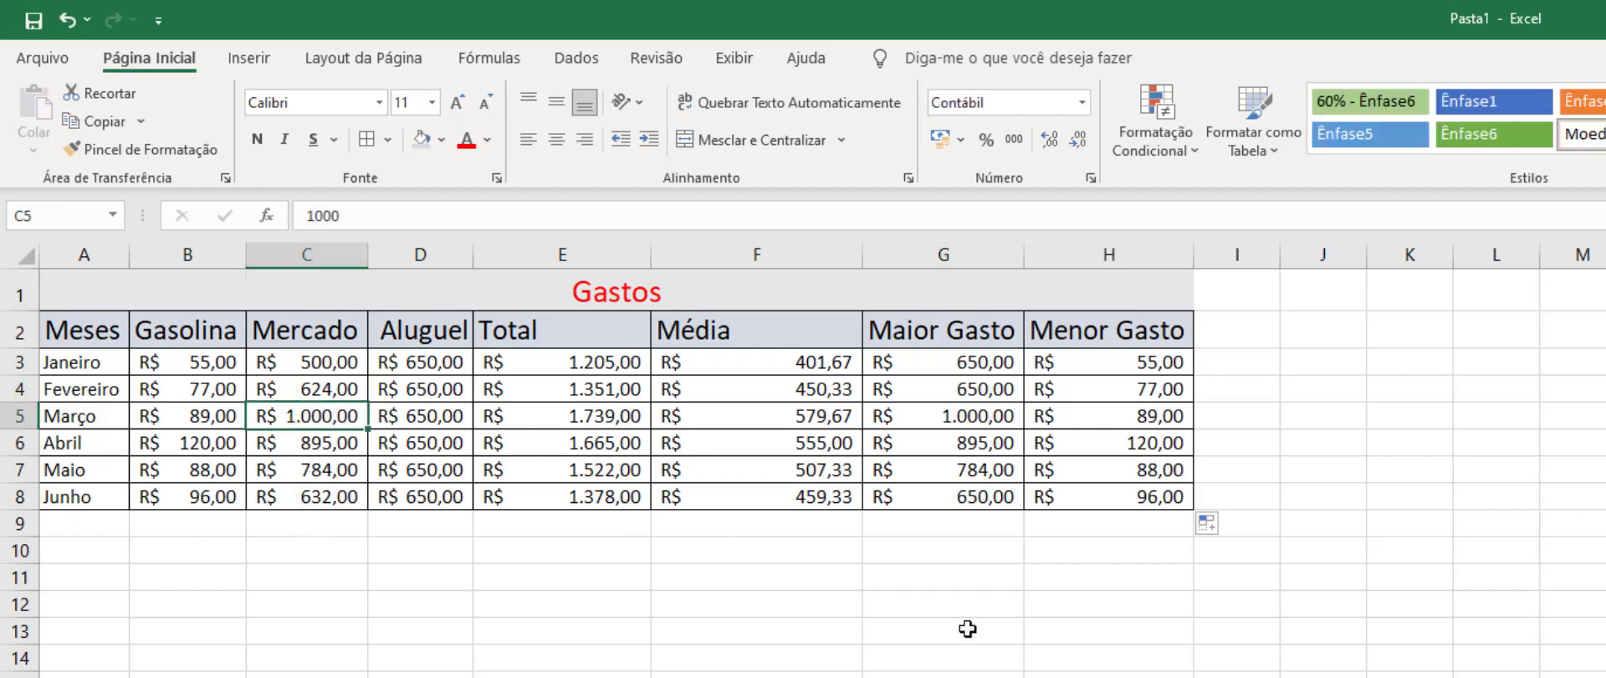
double_click(382, 208)
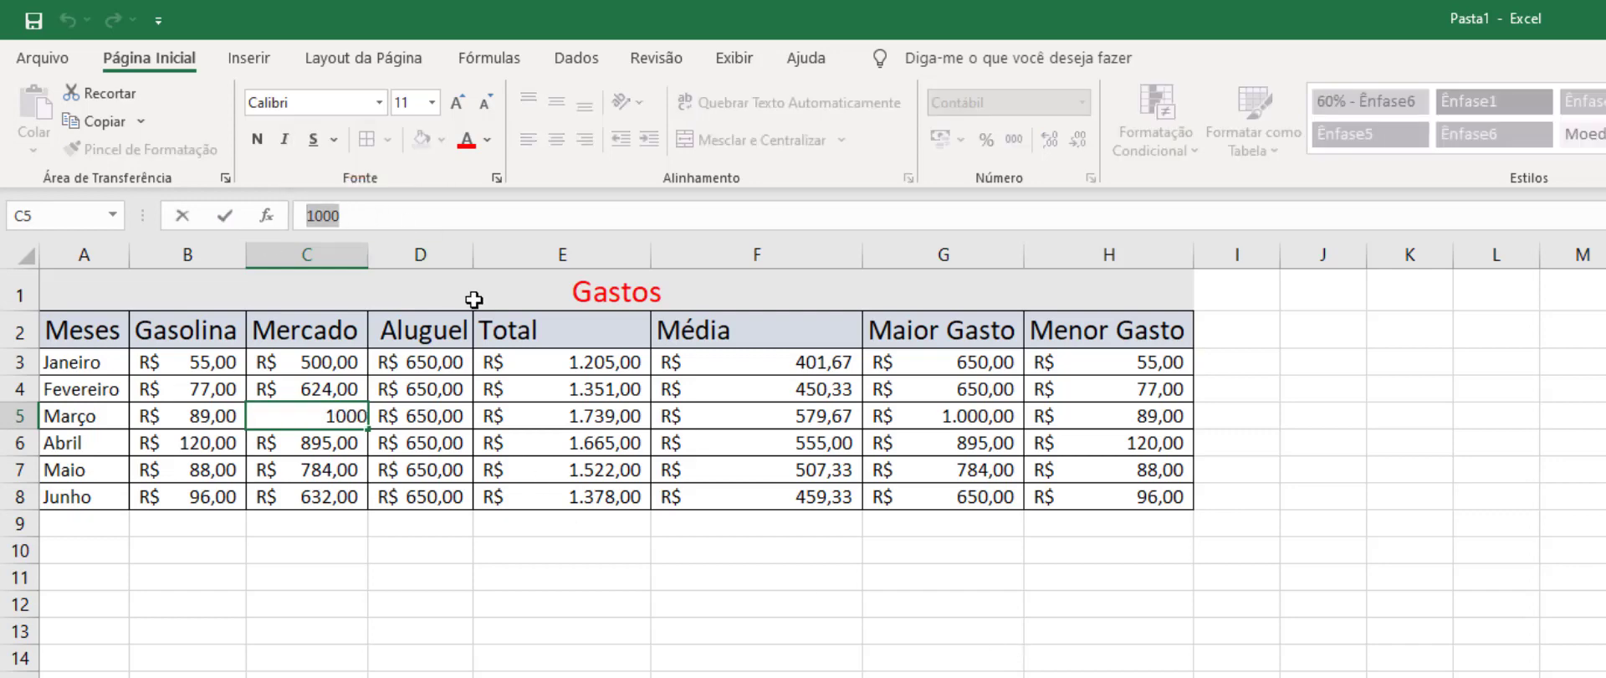
text(800)
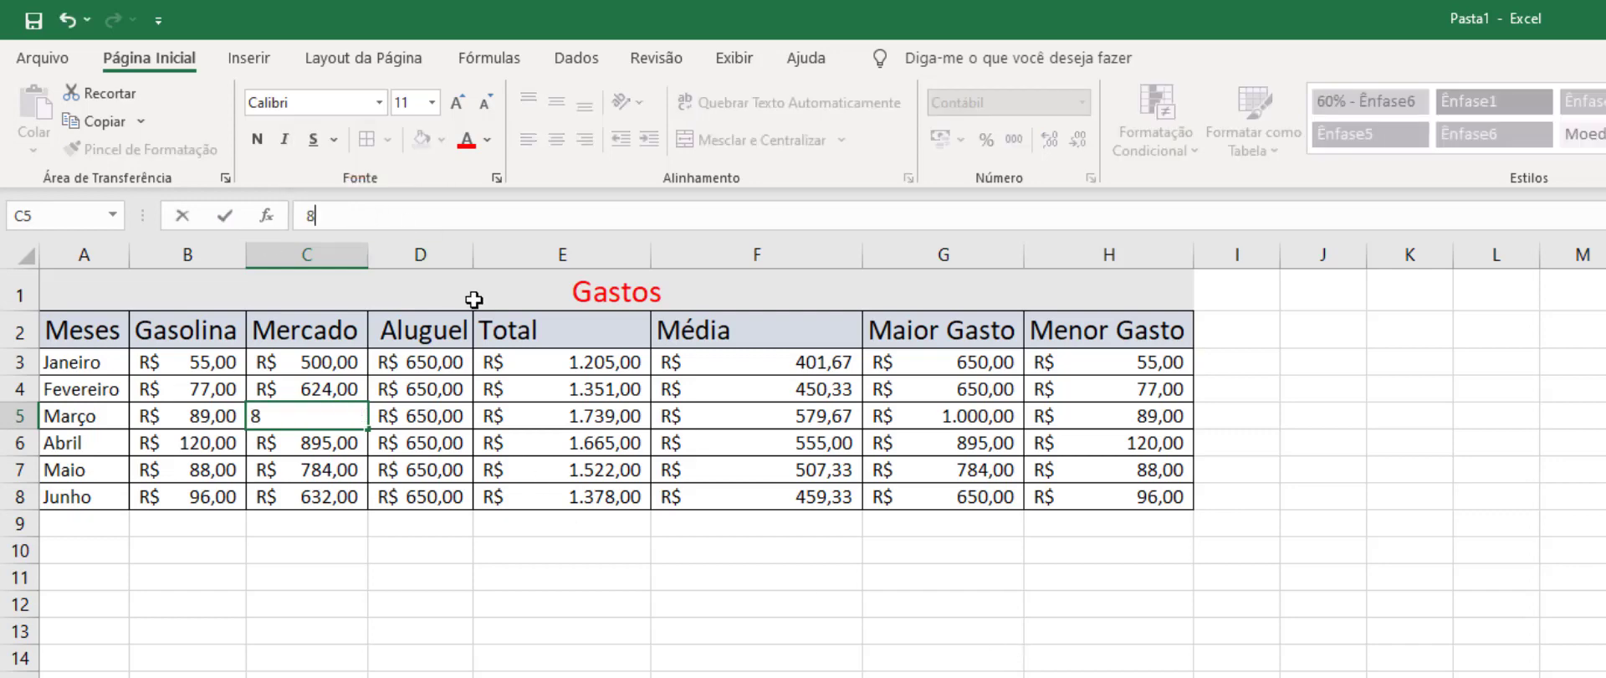
key(Return)
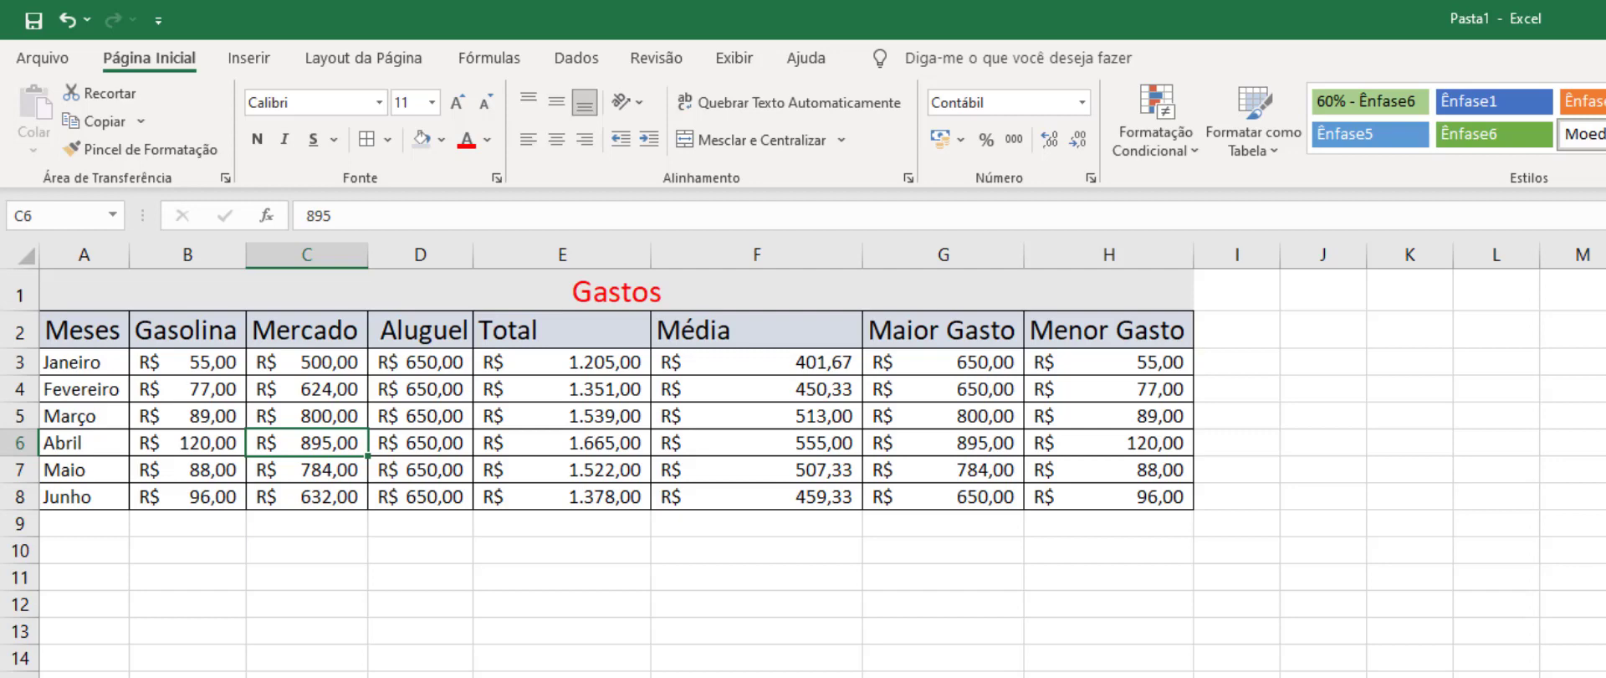
- Change June's Gasolina in B8 from 96 to 1096
click(209, 496)
double_click(208, 493)
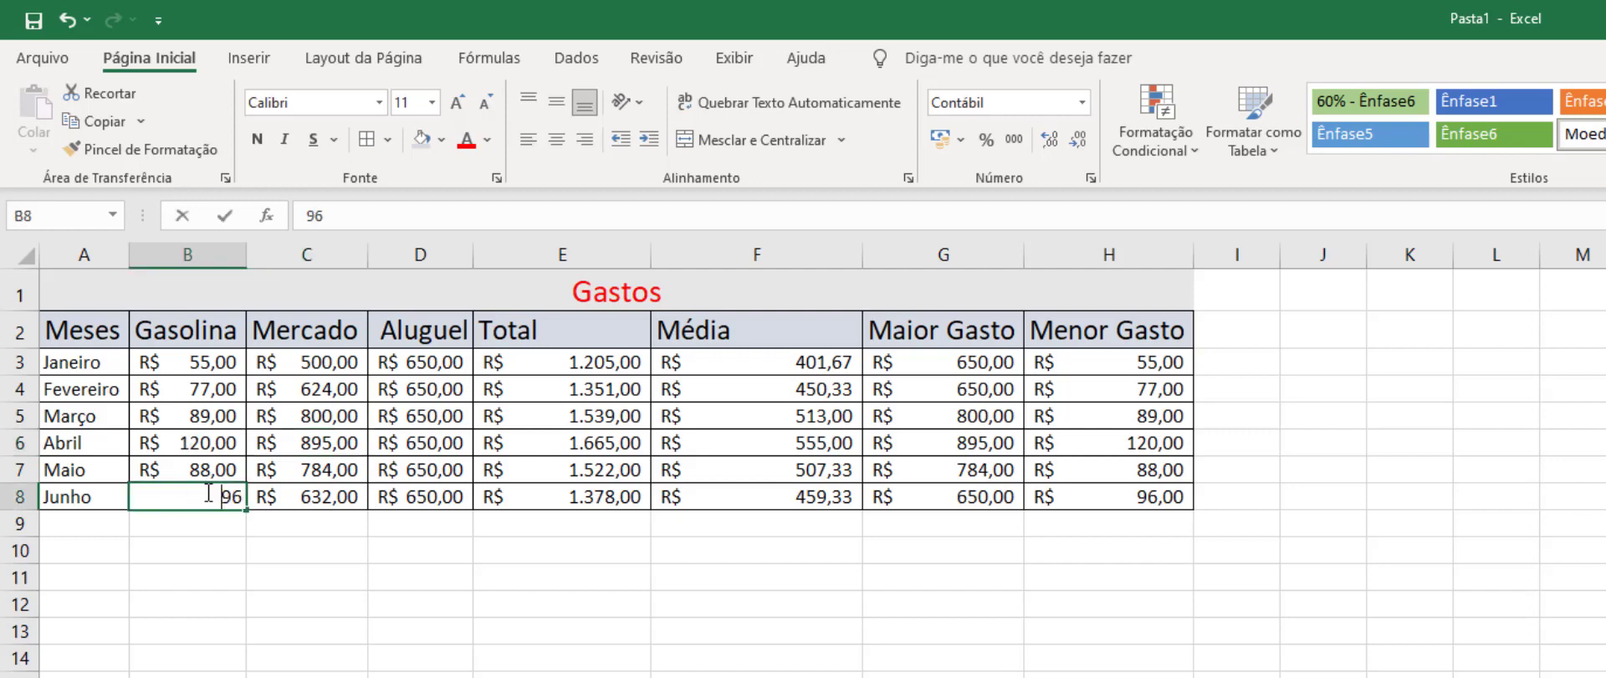
text(1)
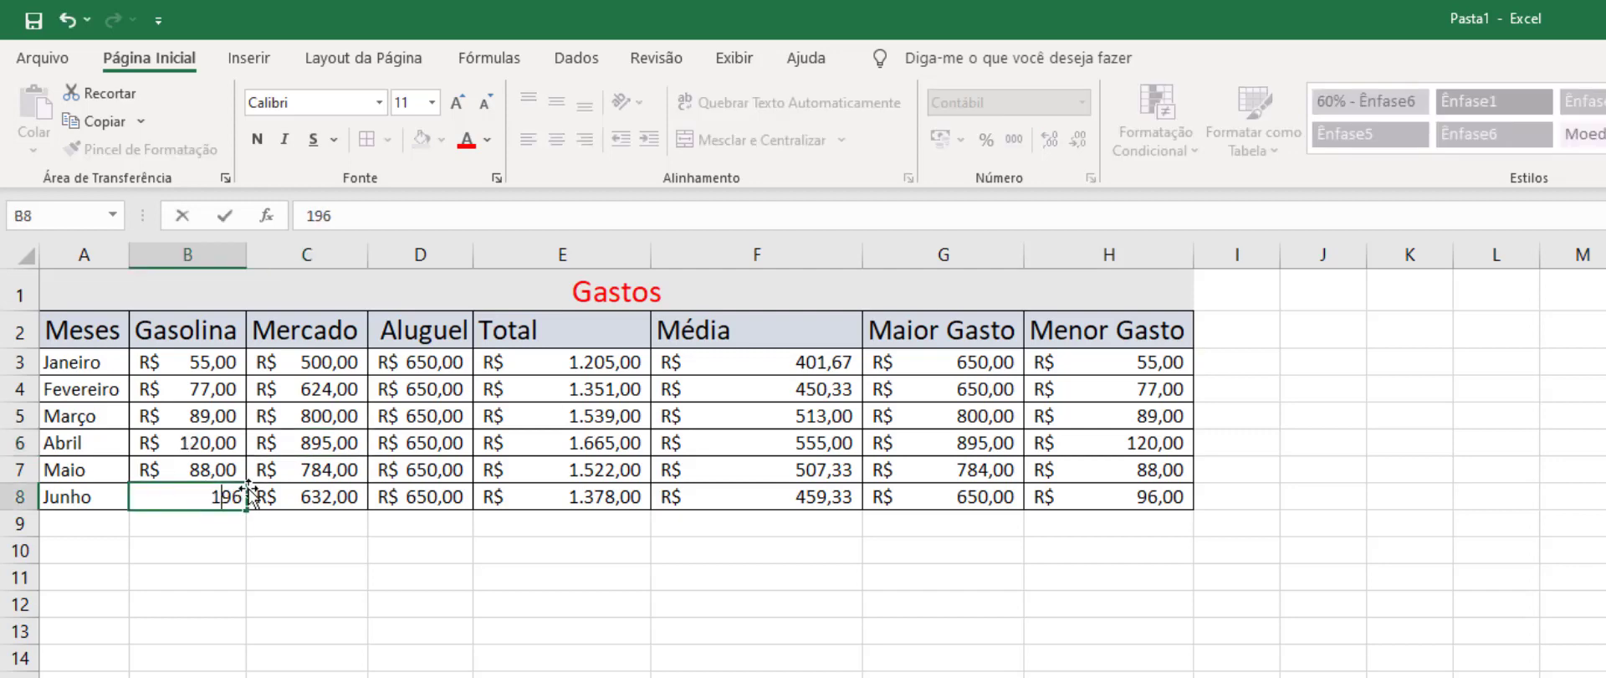
text(0)
click(497, 663)
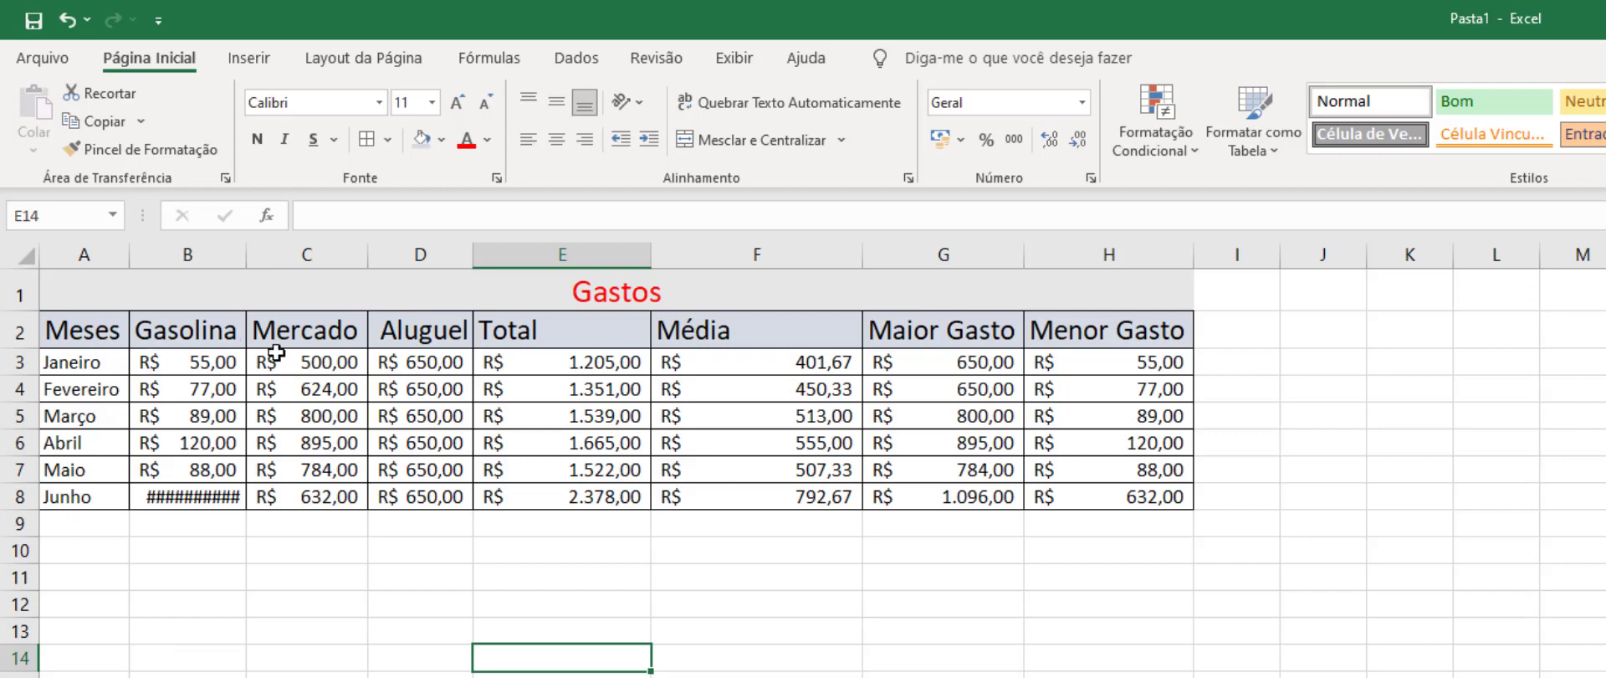
- Auto-fit column B so Junho's Gasolina displays R$ 1.096,00 instead of hash marks
double_click(247, 254)
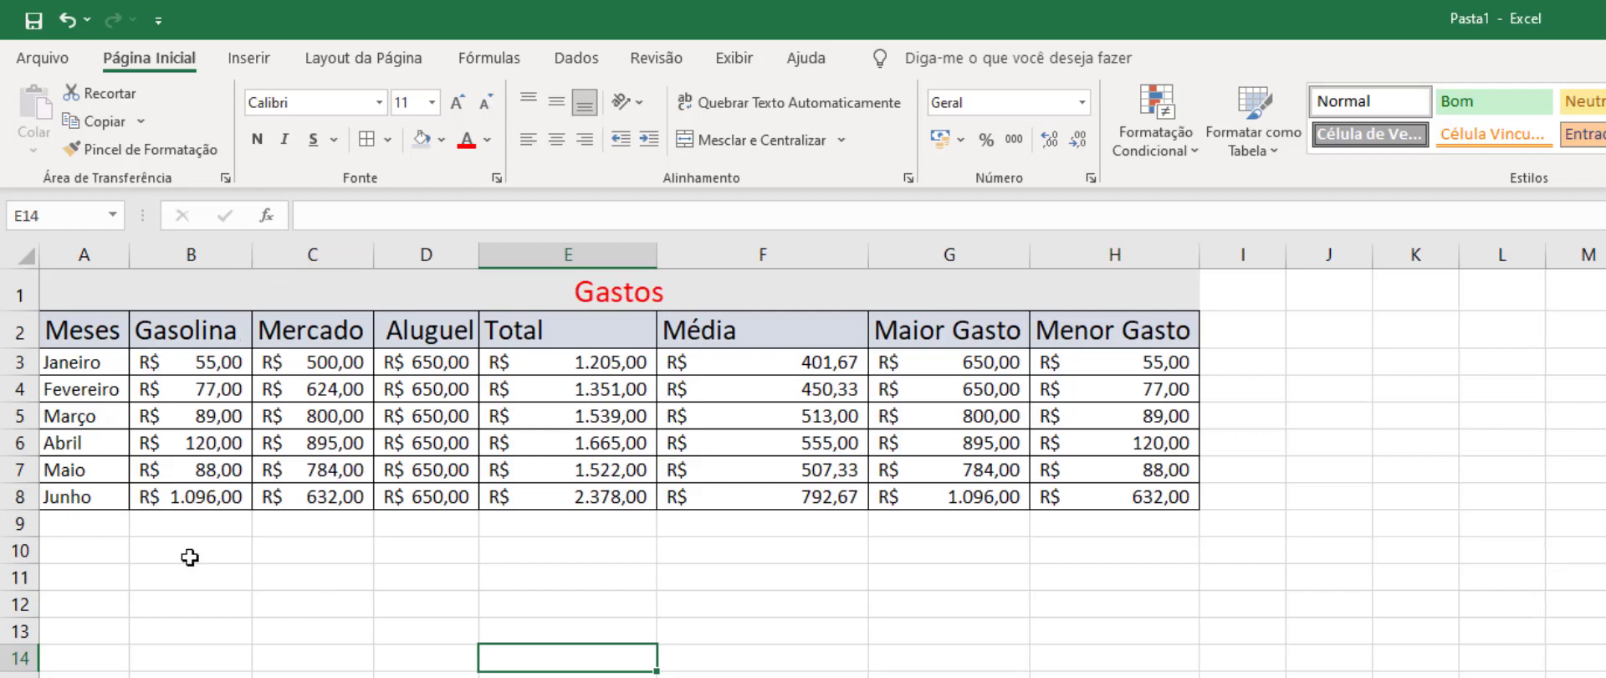